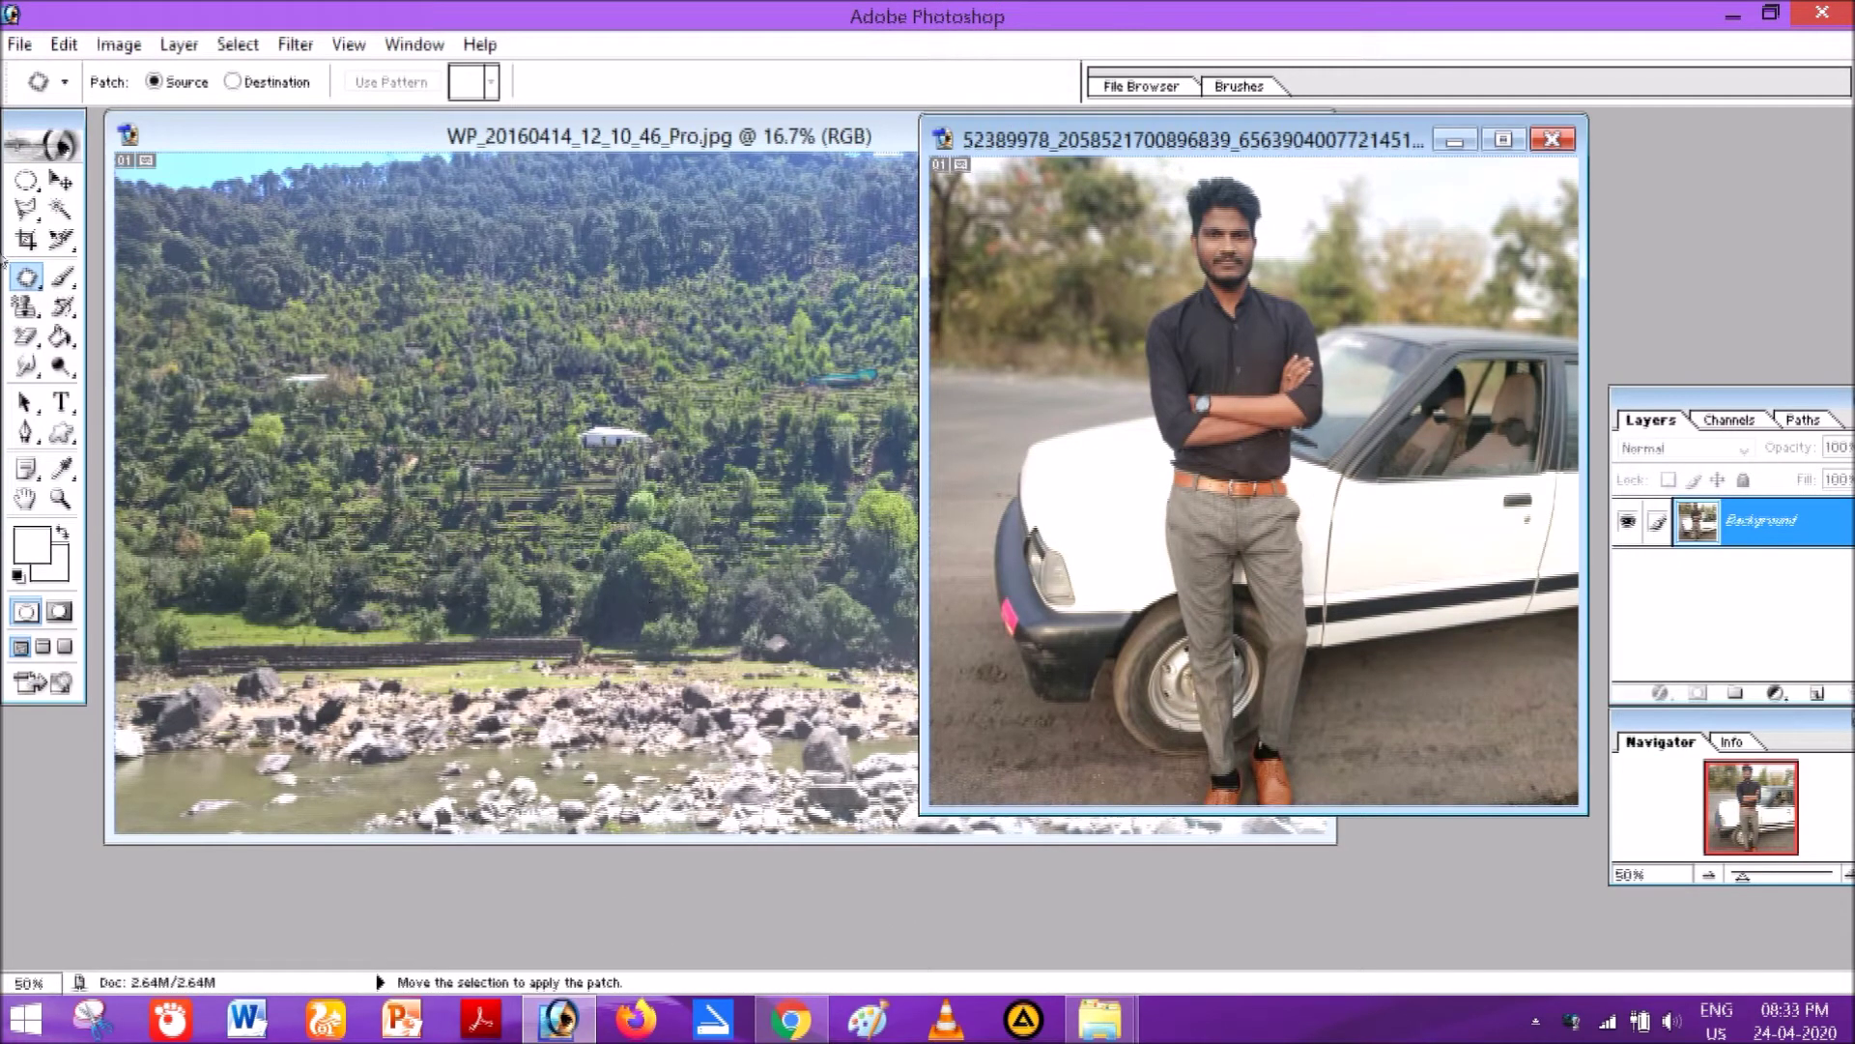
With the portrait photo in front, switch from the healing tools to the Clone Stamp Tool
left_click(26, 281)
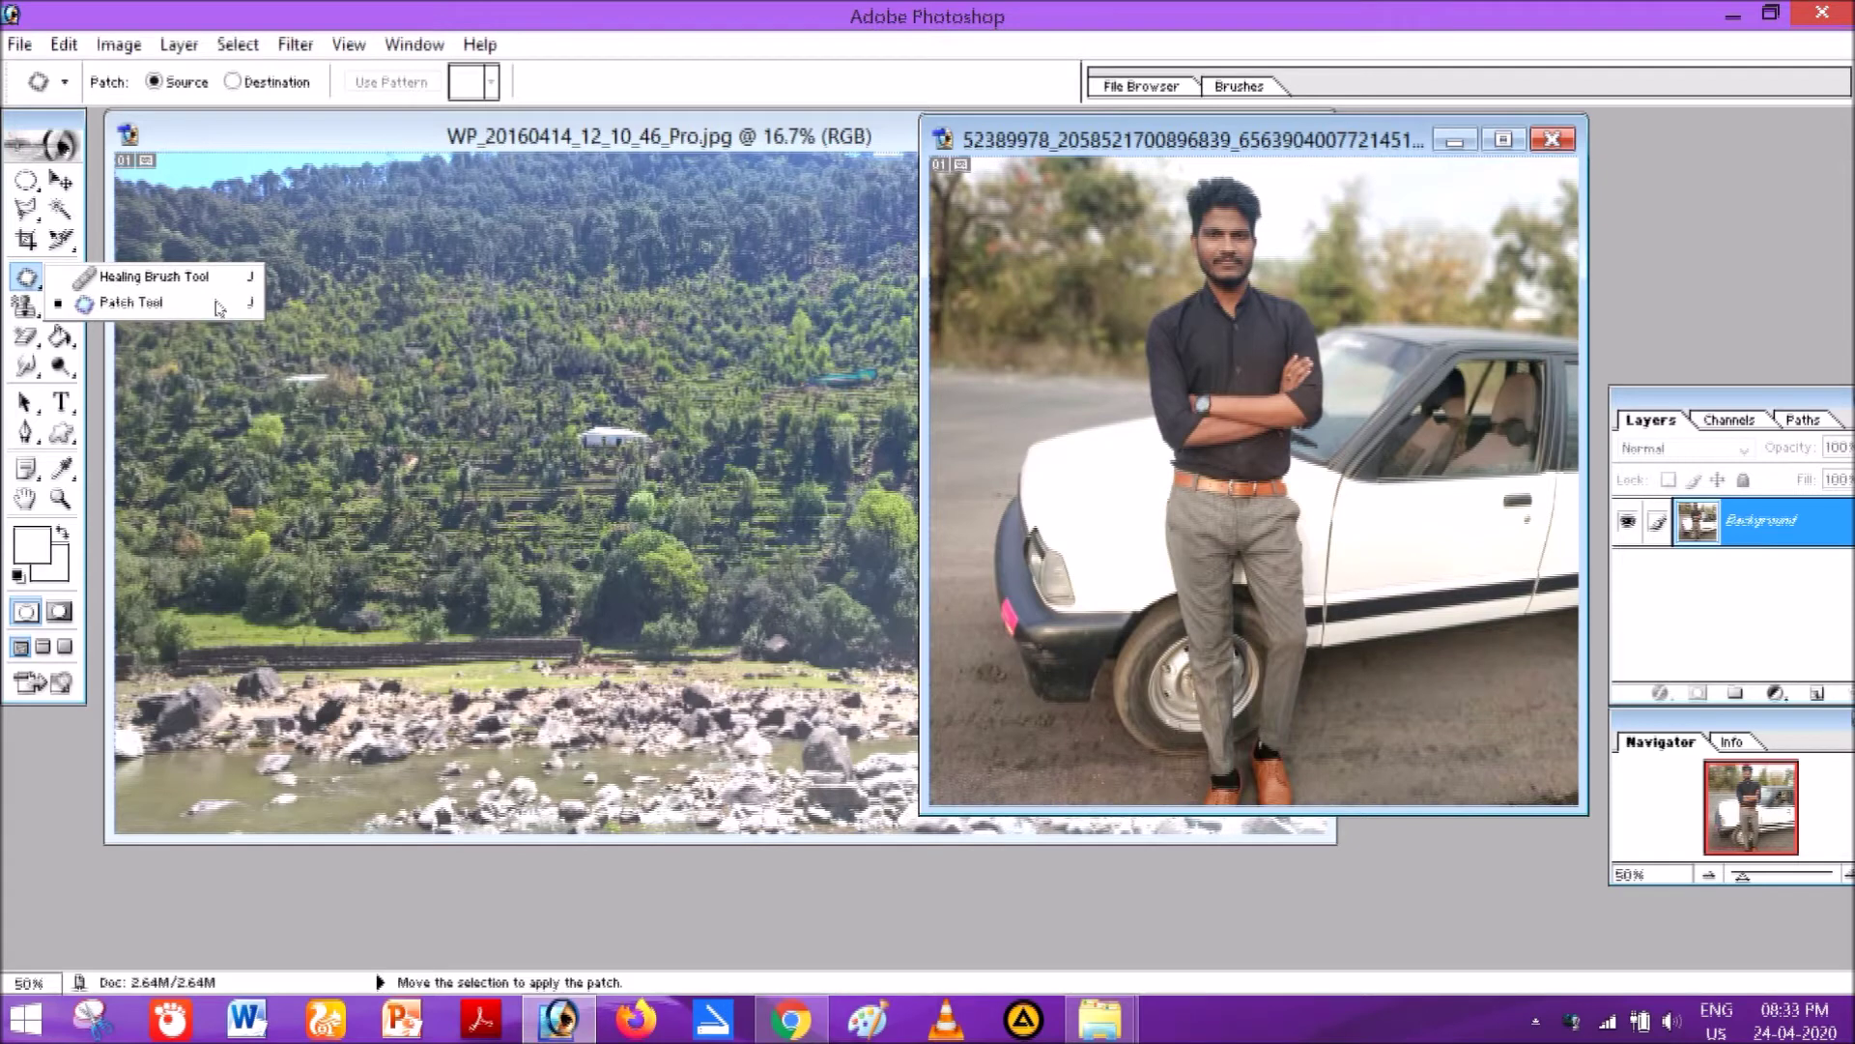
left_click(363, 323)
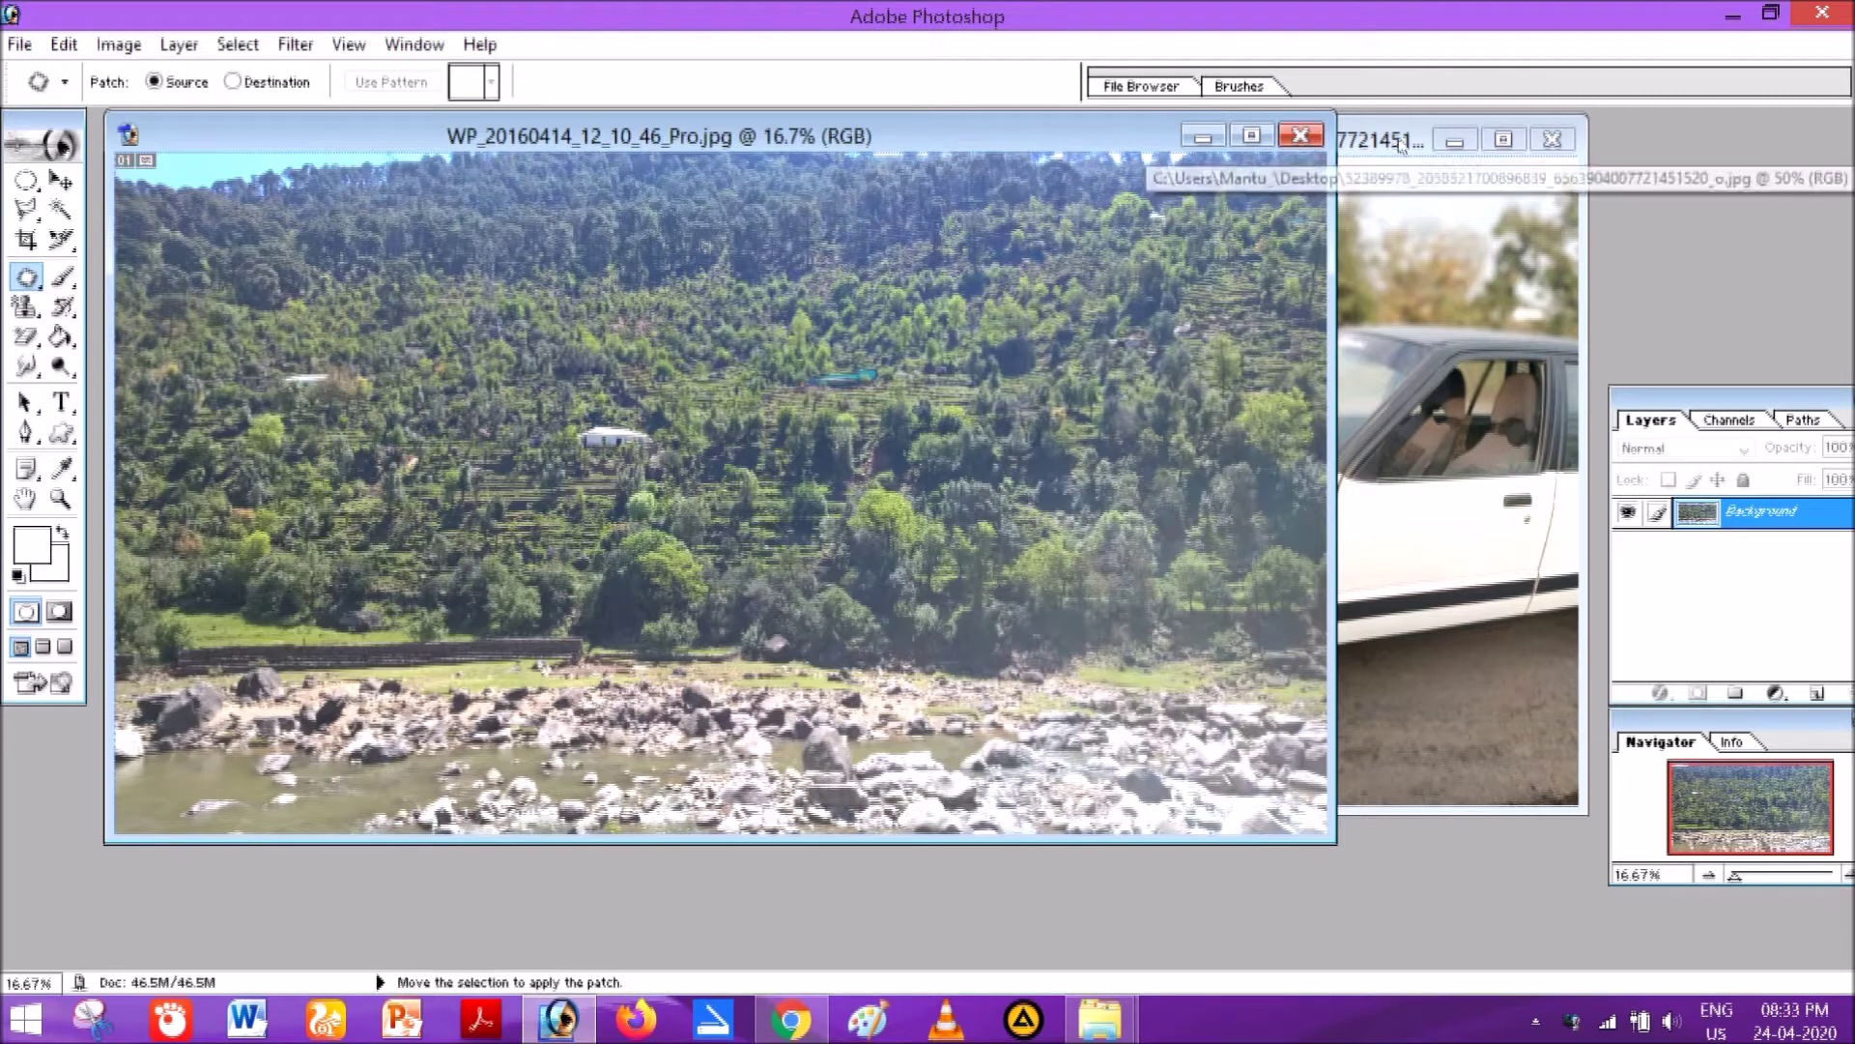
left_click(1069, 155)
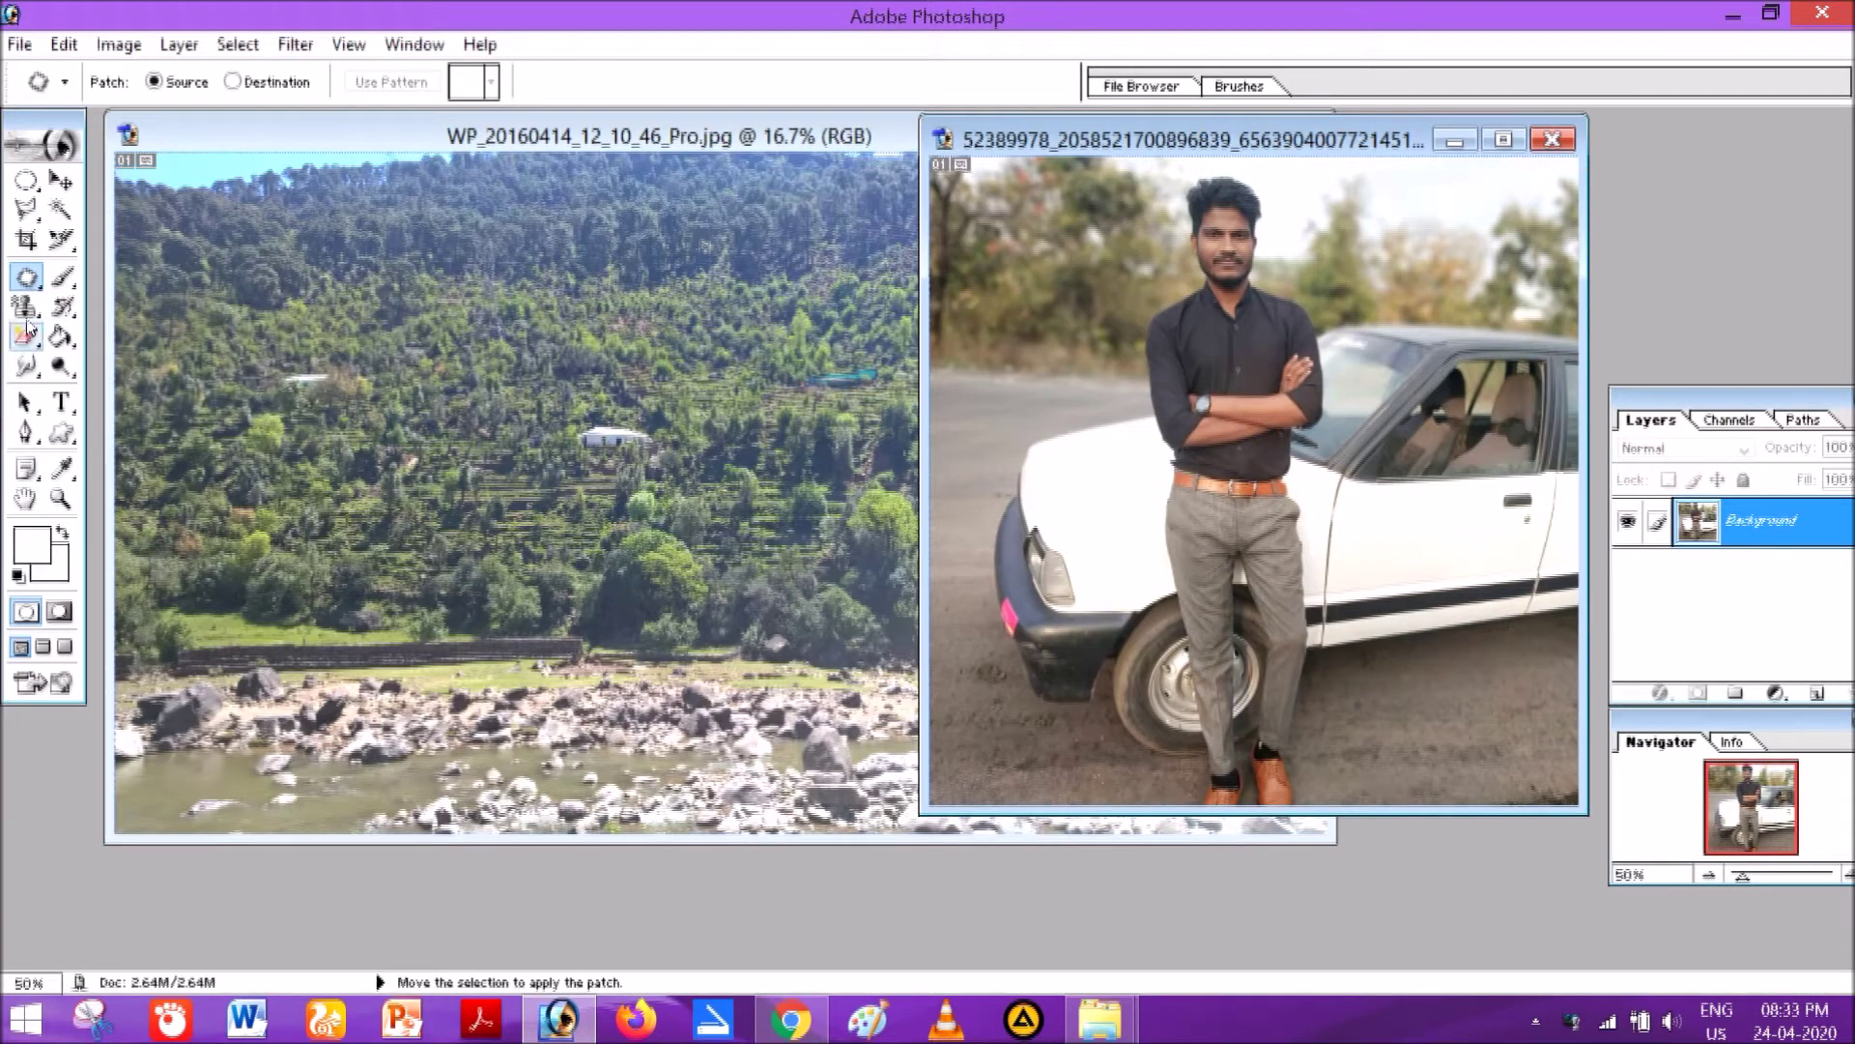
left_click_drag(28, 285, 145, 273)
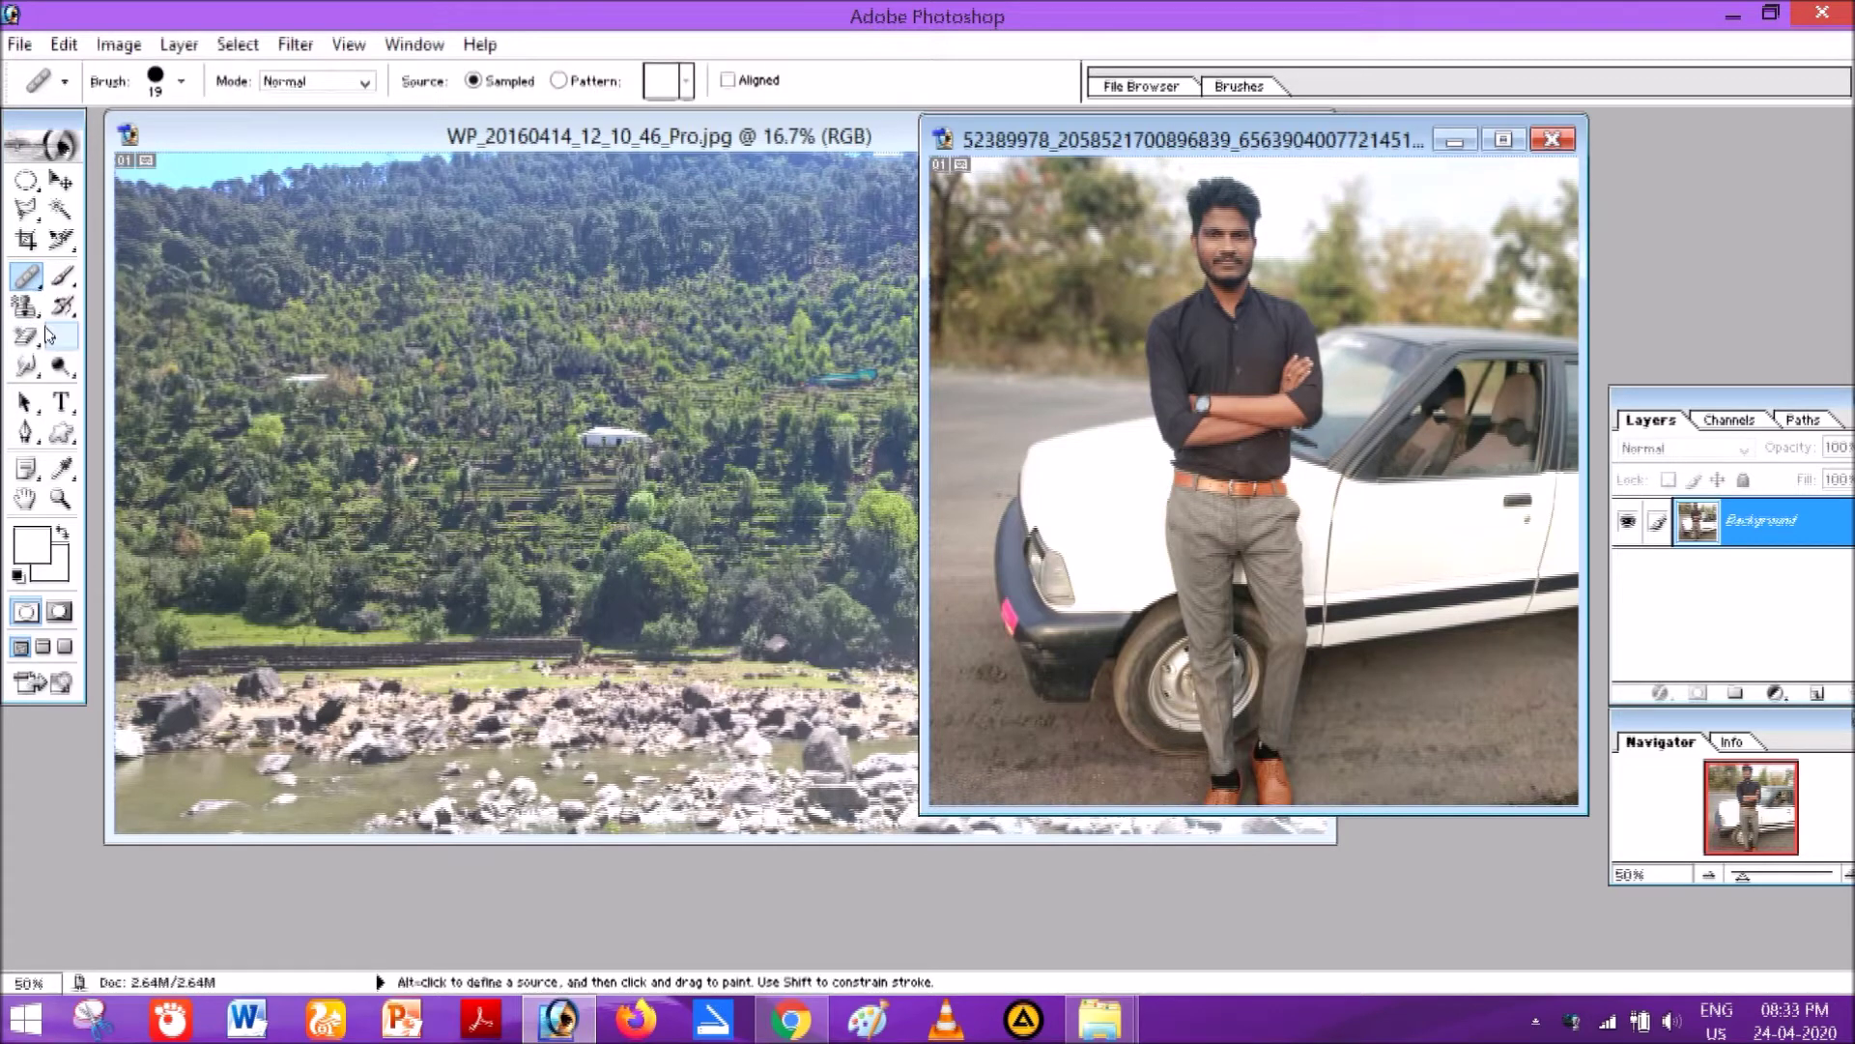
left_click(34, 308)
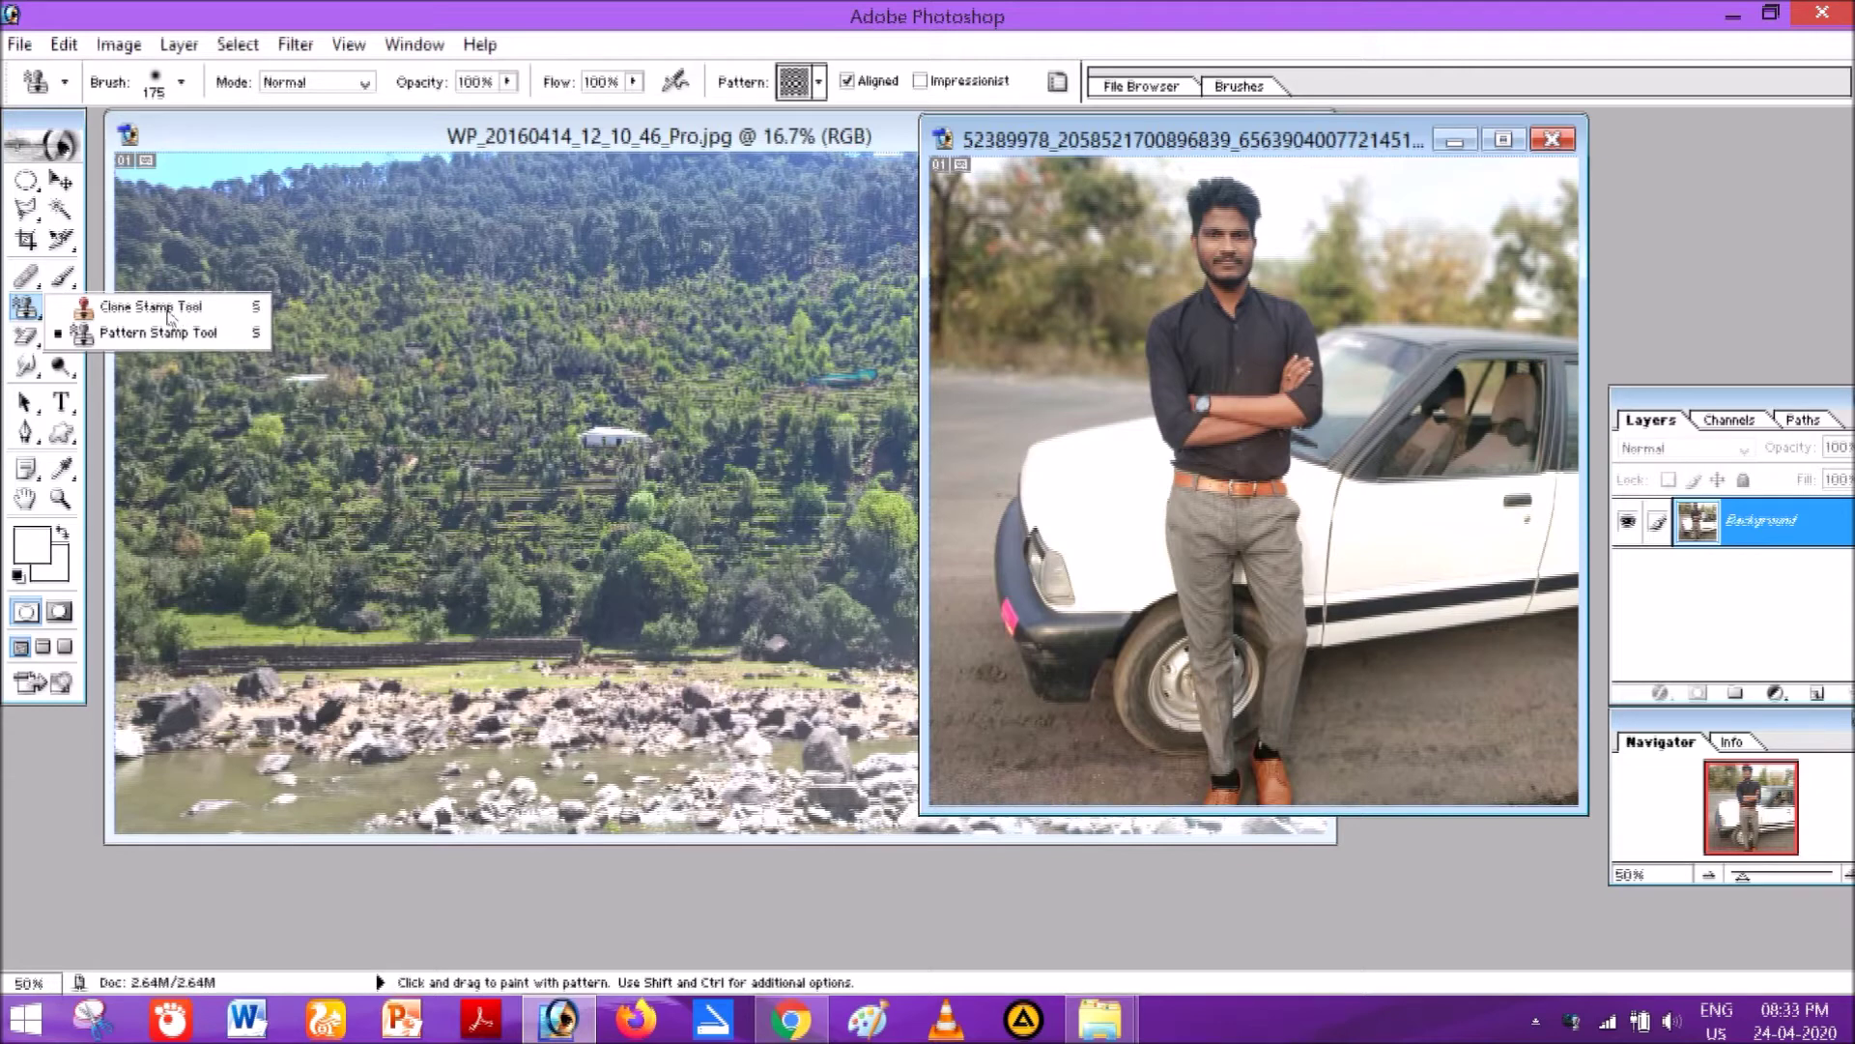
left_click(172, 309)
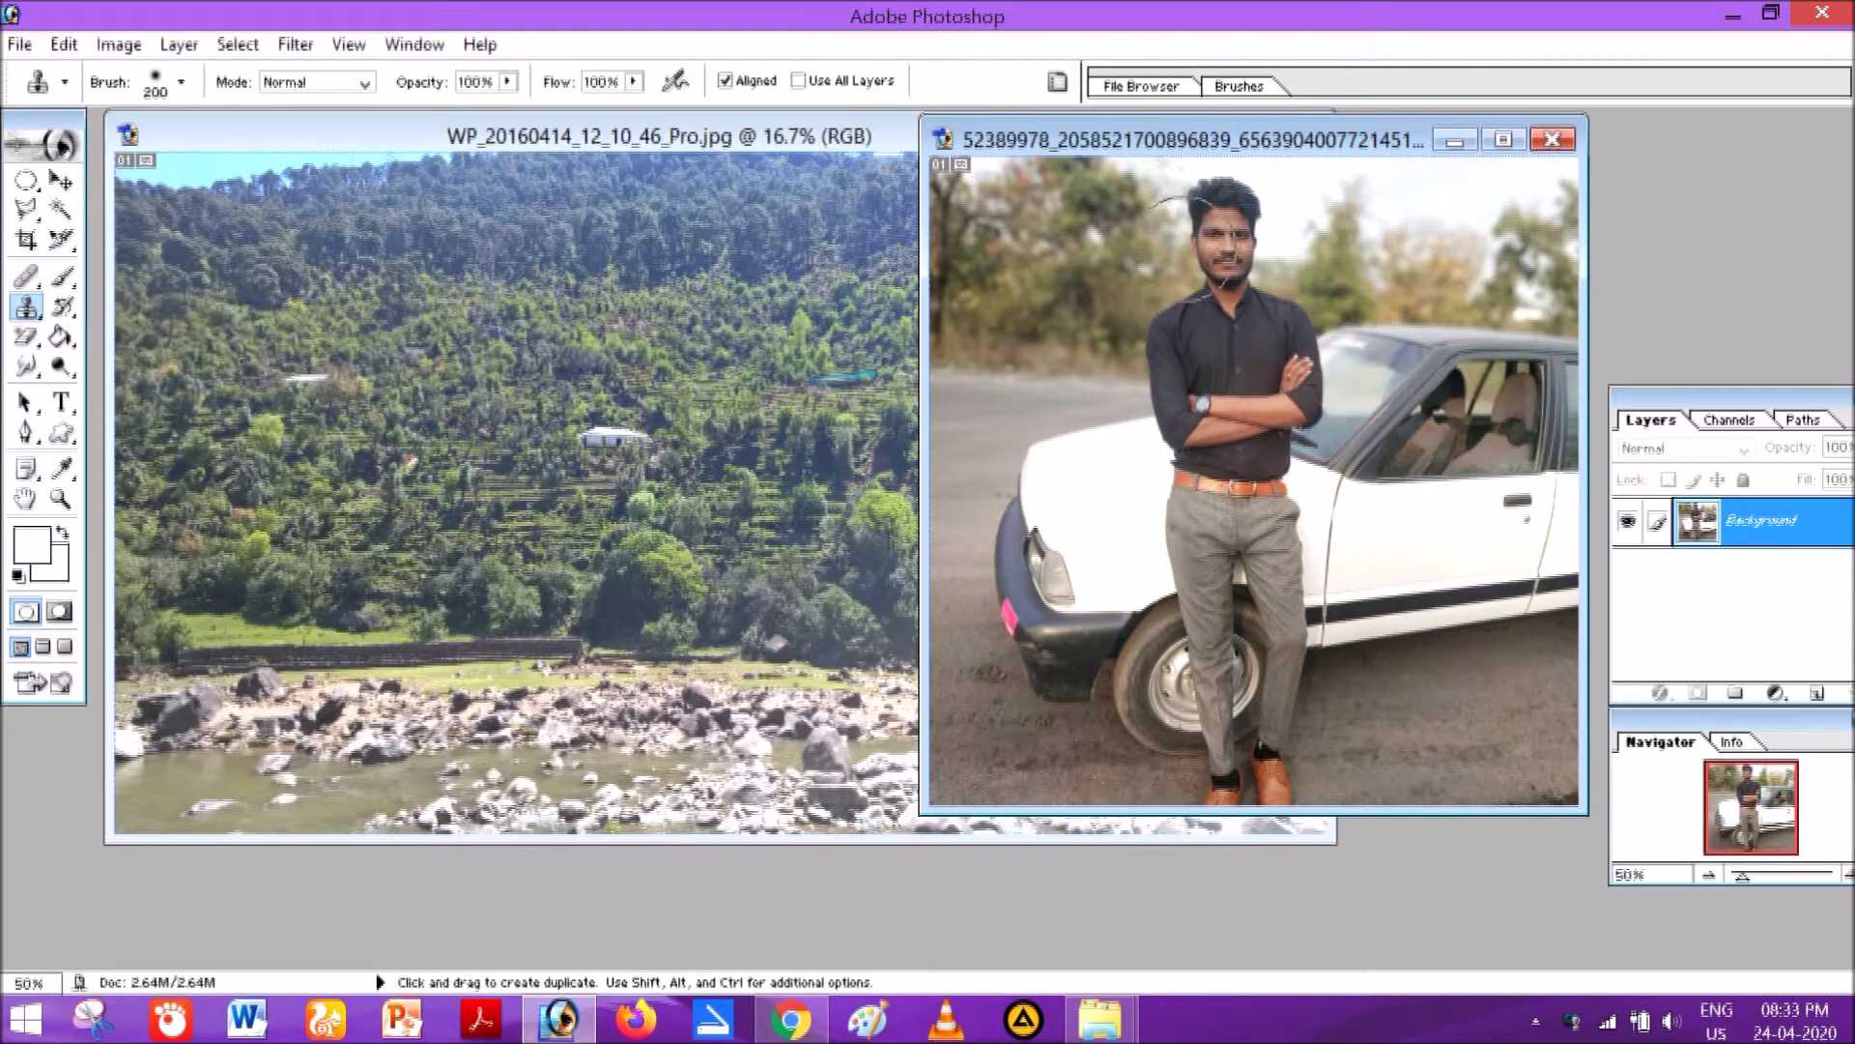
Shrink the brush and paint the cloned man onto the landscape's upper-left wooded hillside
key("bracketleft")
key("bracketleft")
key("bracketleft")
key("bracketleft")
key("ctrl+Tab")
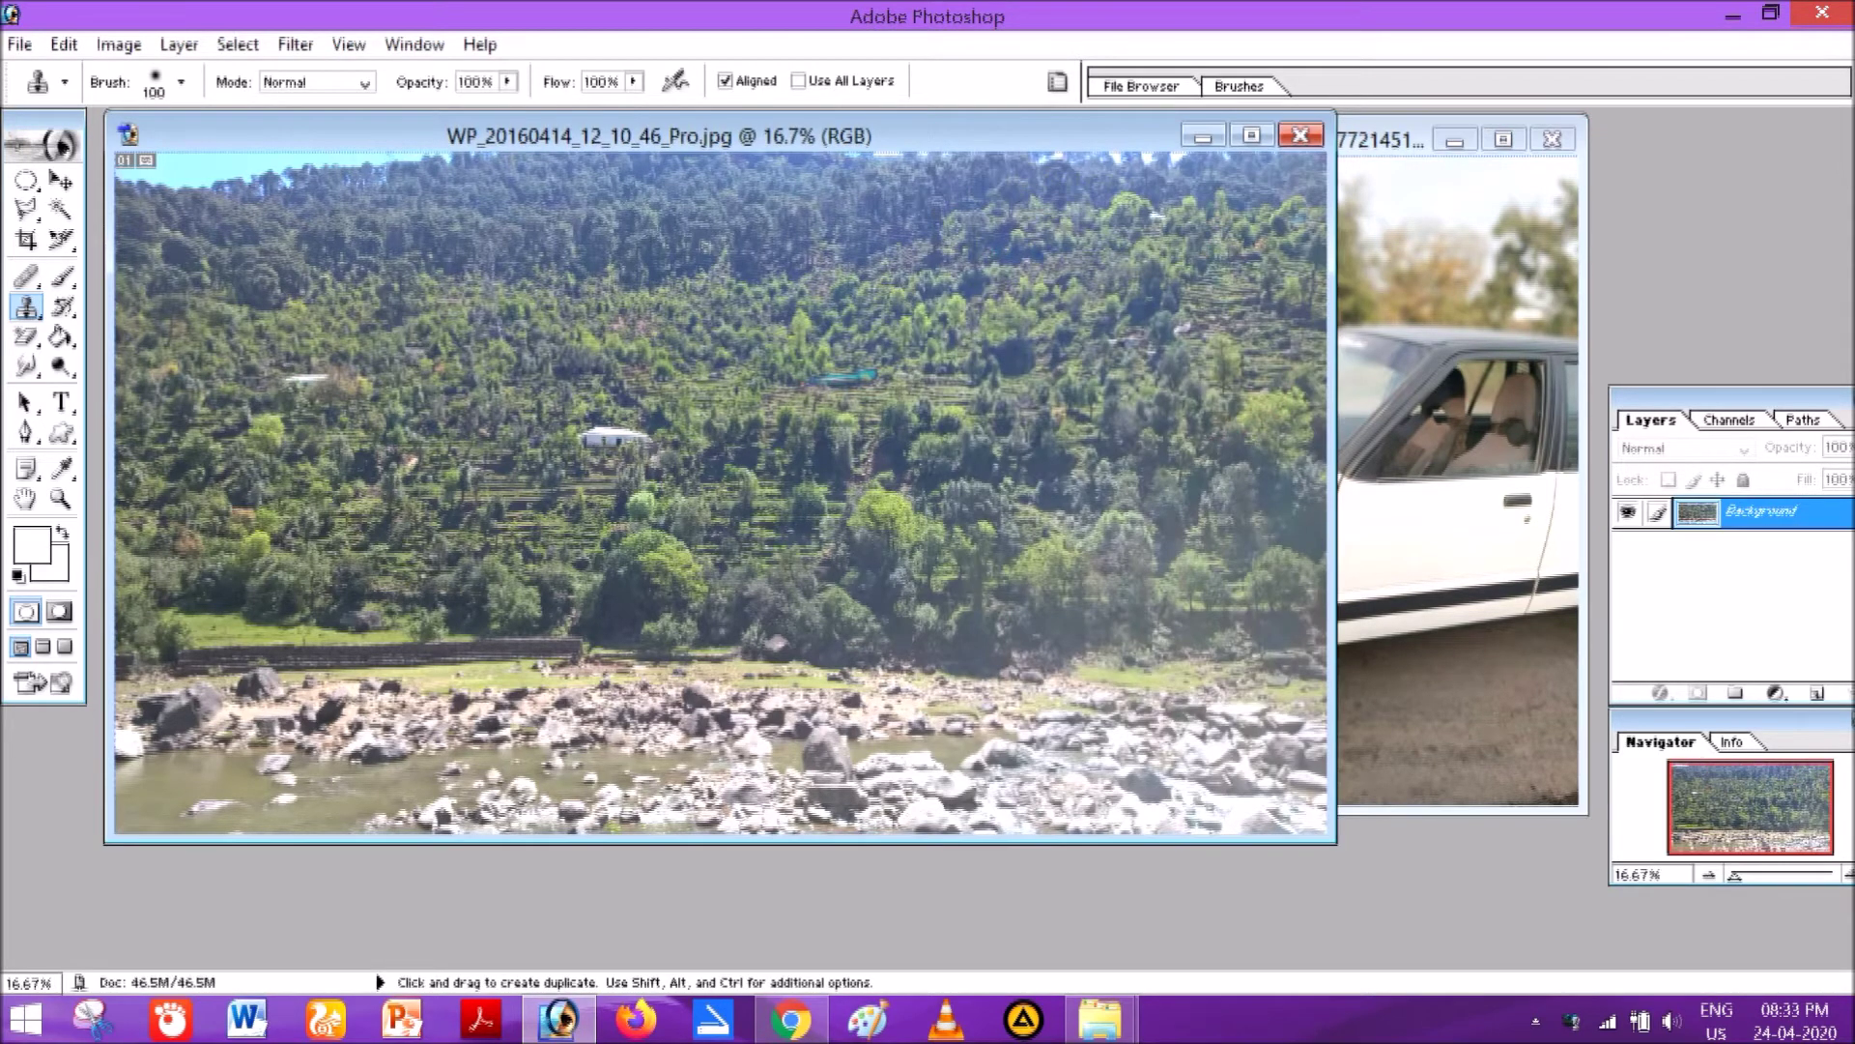
mouse_move(286, 290)
left_mouse_down()
mouse_move(299, 348)
mouse_move(266, 300)
mouse_move(280, 323)
mouse_move(273, 274)
mouse_move(299, 282)
mouse_move(278, 319)
mouse_move(328, 338)
mouse_move(319, 352)
mouse_move(319, 323)
mouse_move(295, 348)
left_mouse_up()
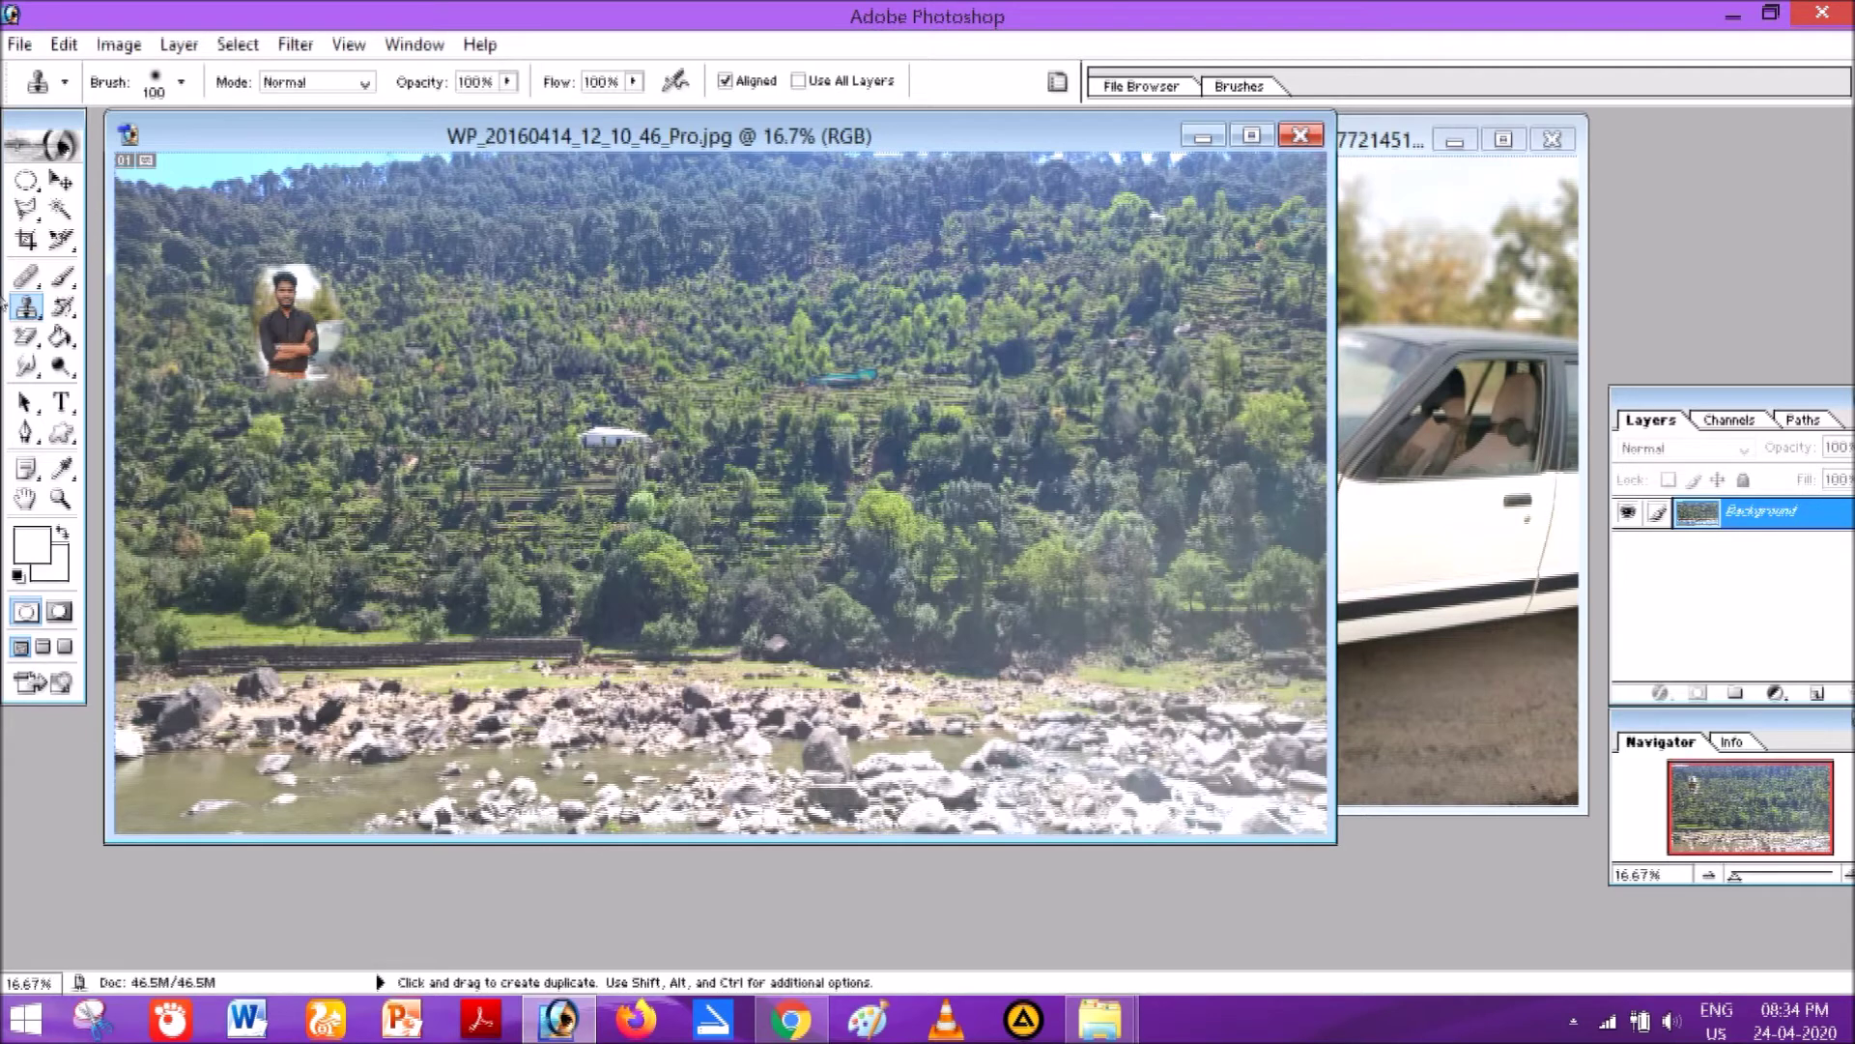
left_click(26, 277)
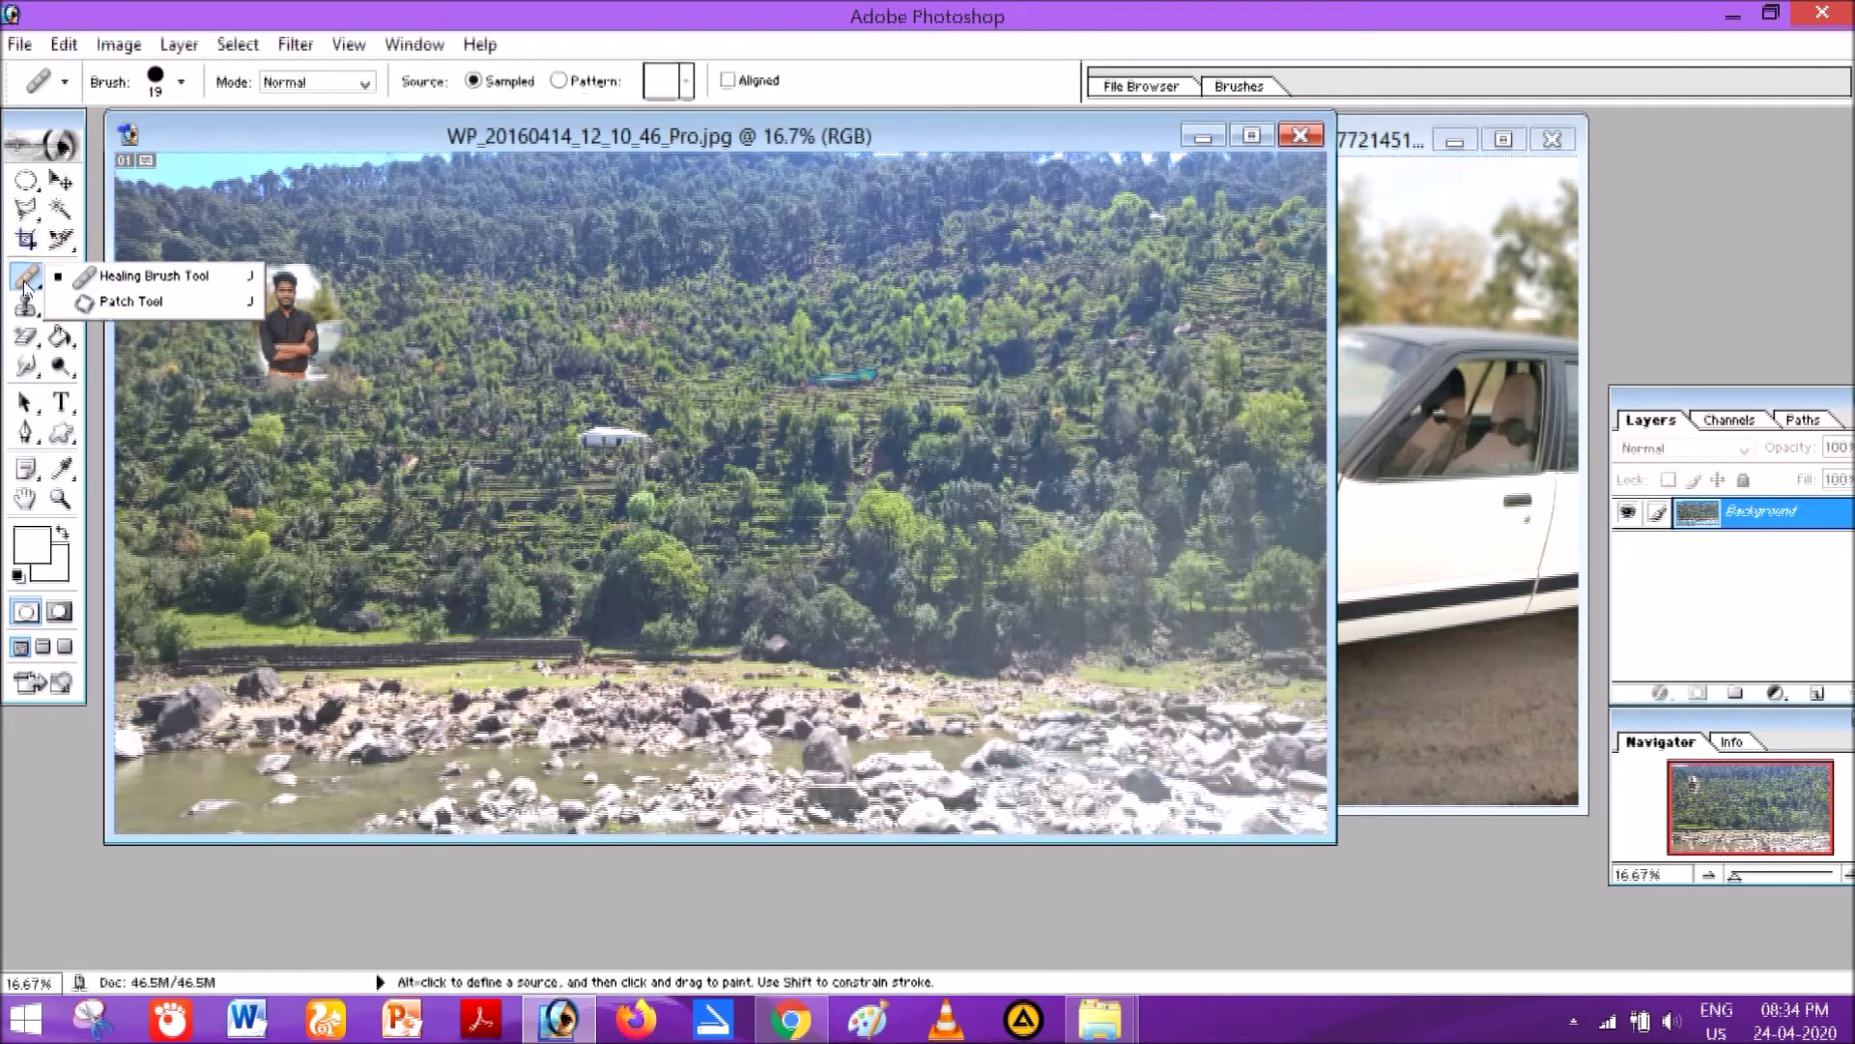
Keep the healing brush, then bring the landscape window forward and maximize it
left_click(155, 278)
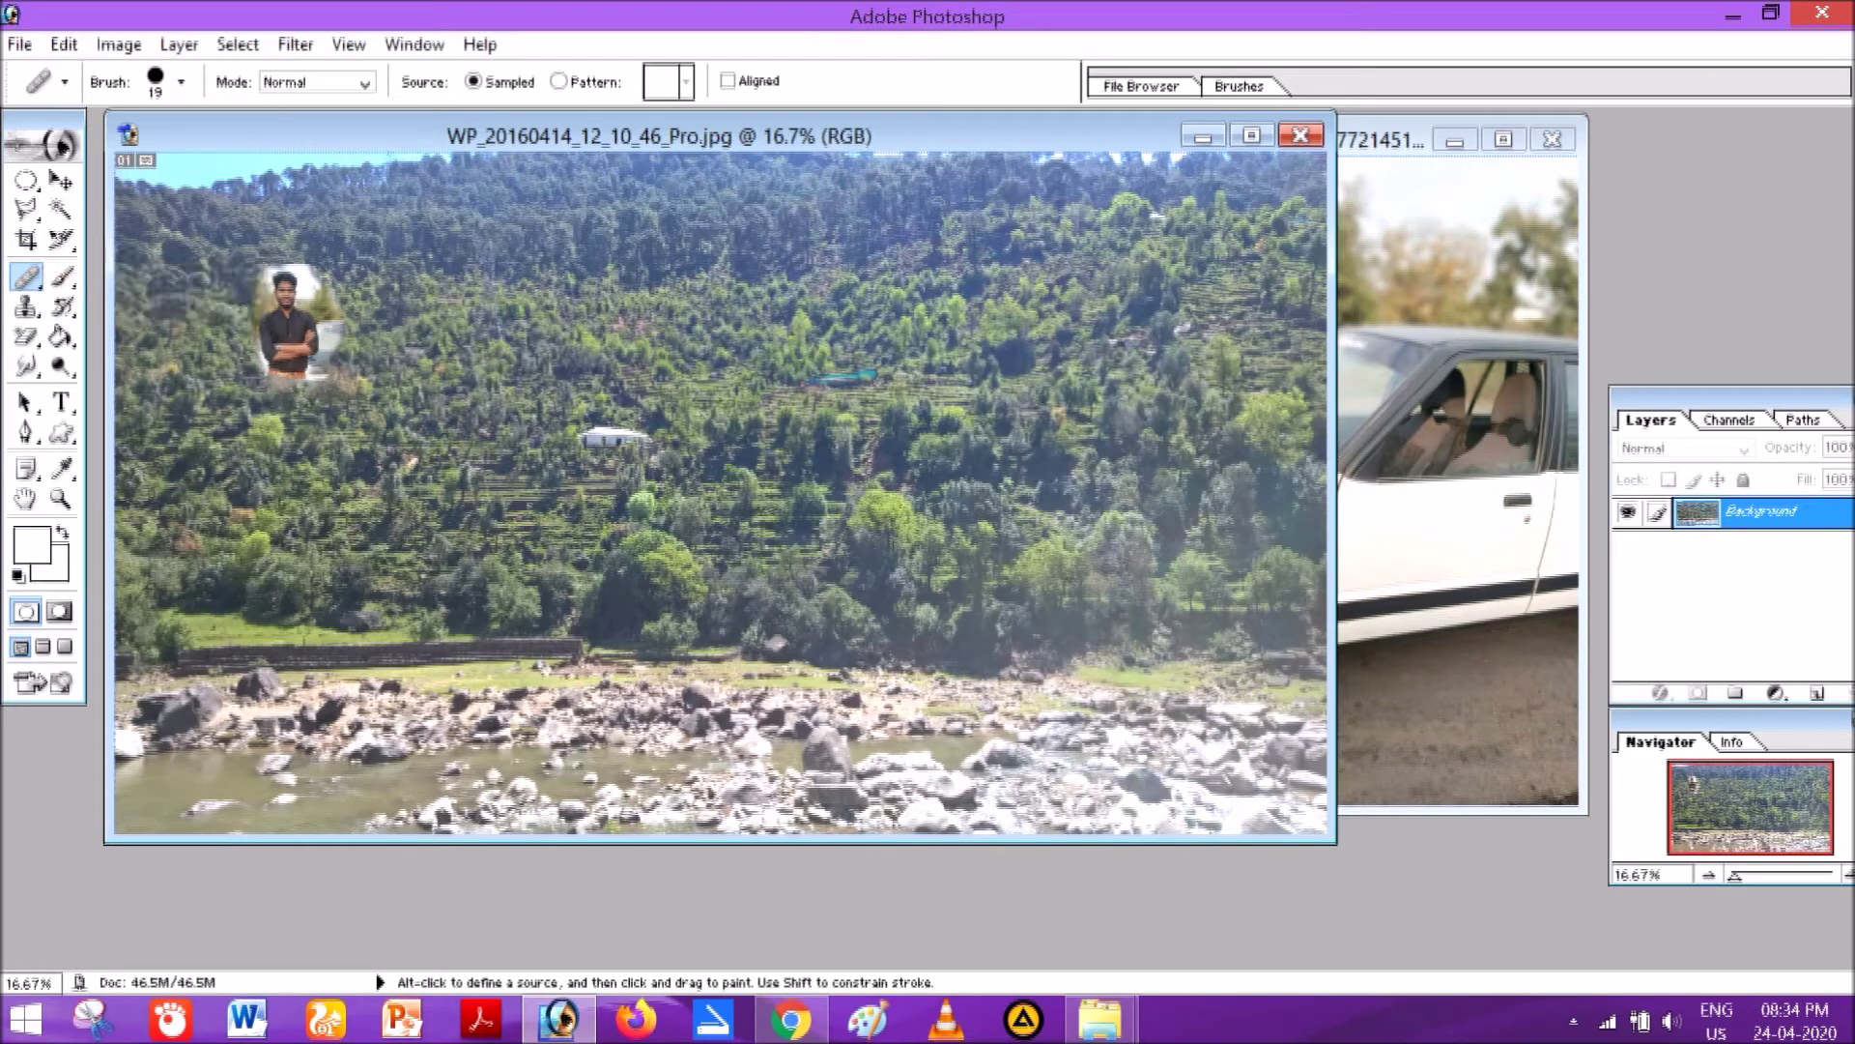
left_click(1476, 338)
key("ctrl")
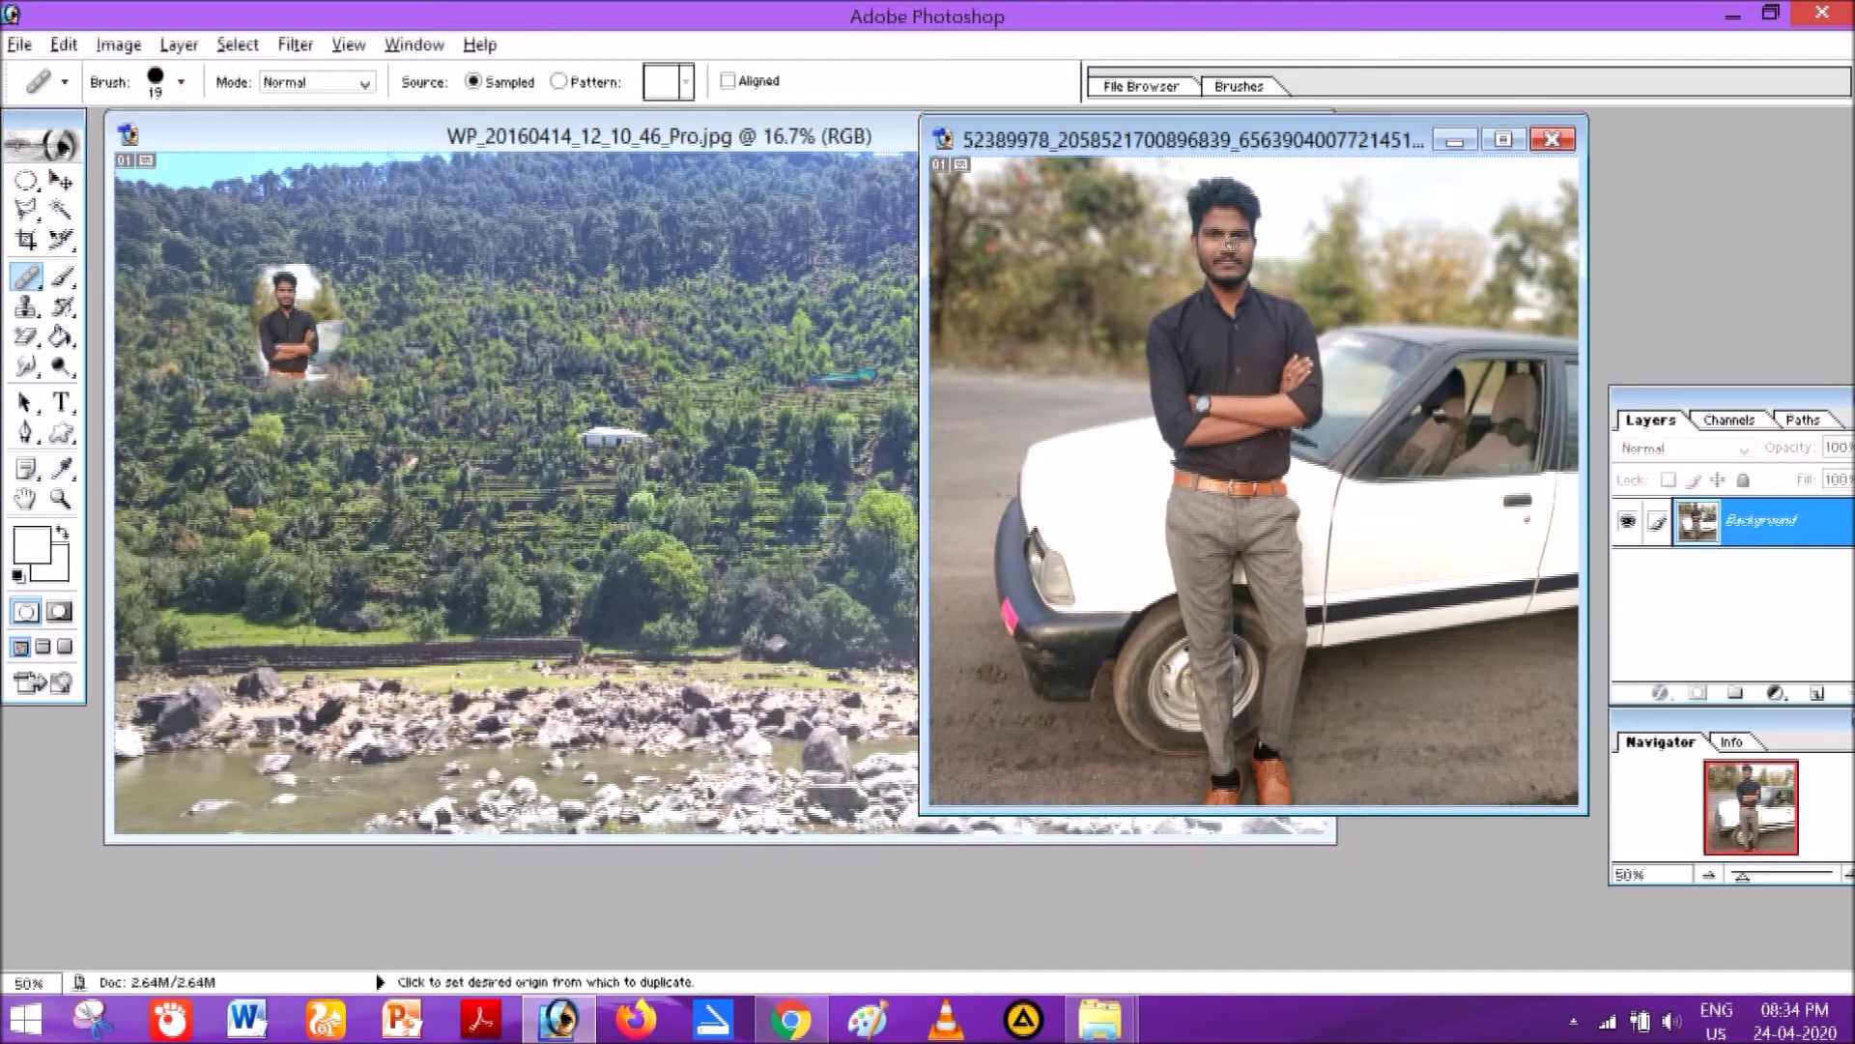
left_click(724, 263)
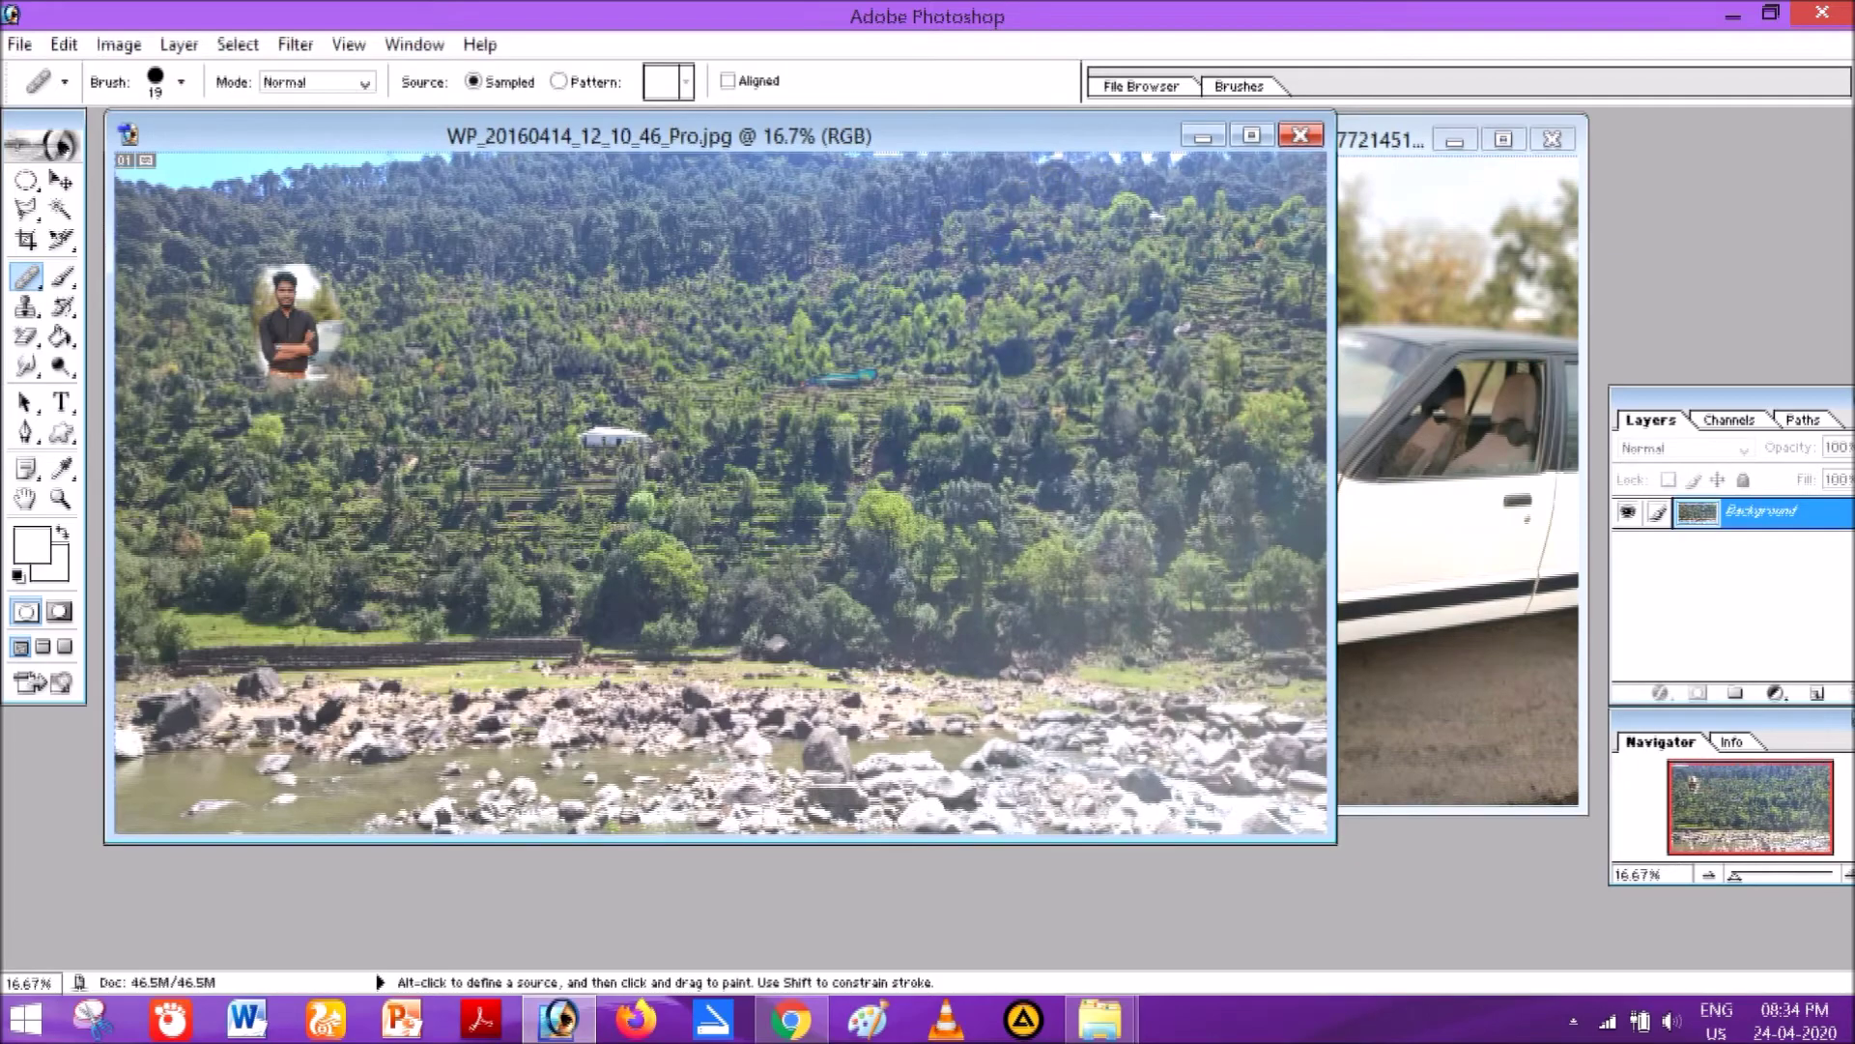
left_click(1251, 136)
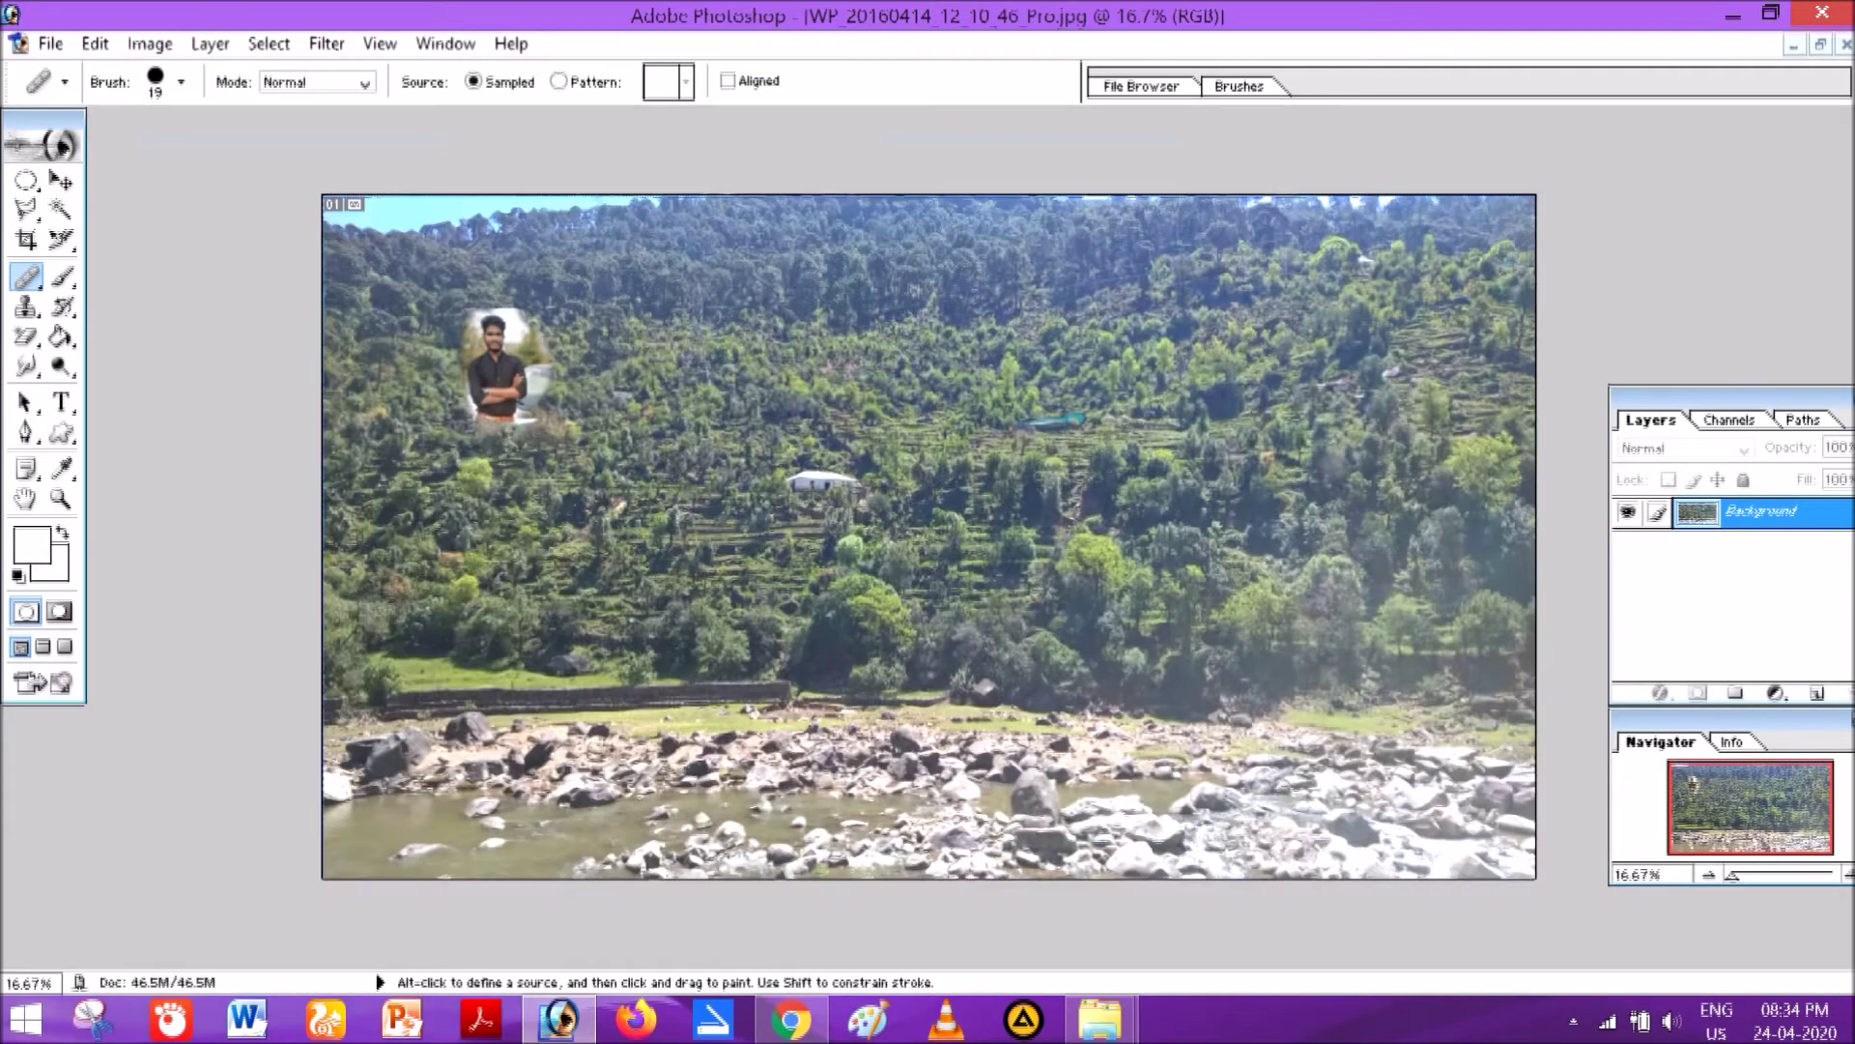
Zoom the landscape to 33.3% and paint a second man on the hillside, right of the first
key("ctrl+plus")
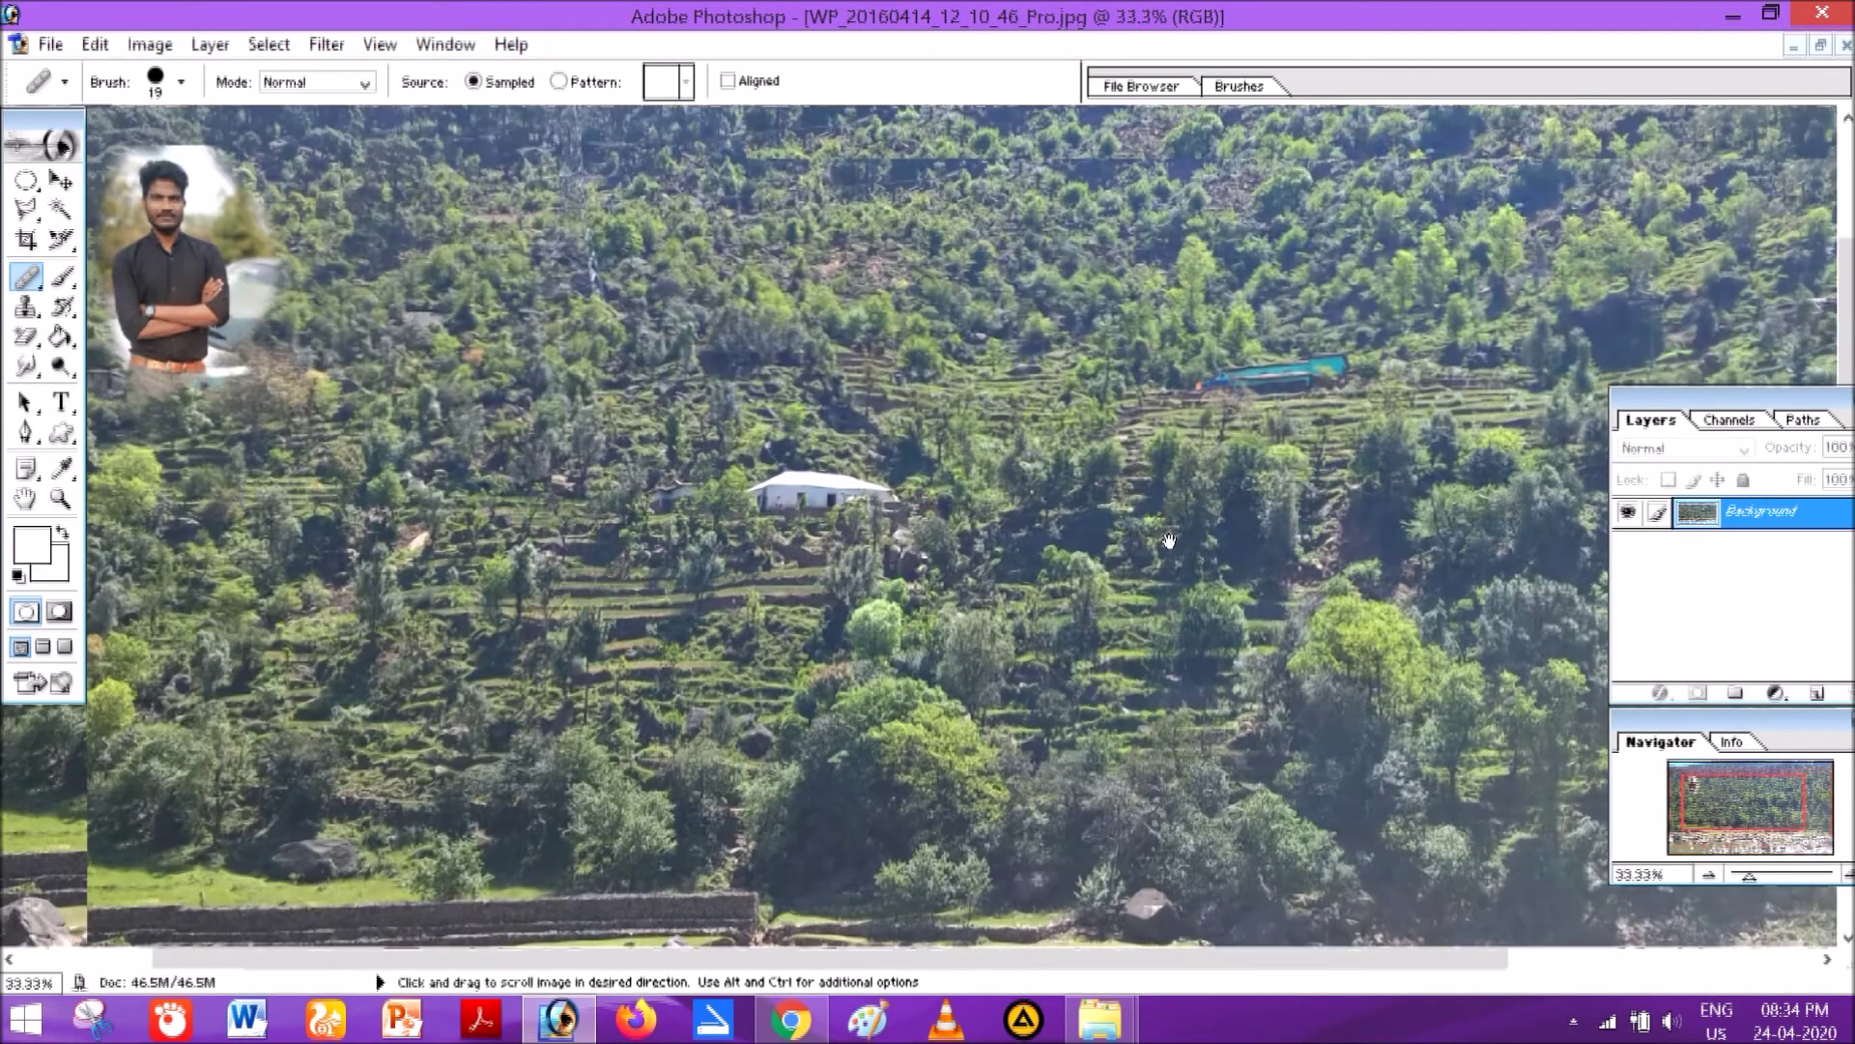
mouse_move(646, 365)
left_mouse_down()
mouse_move(713, 388)
mouse_move(623, 392)
mouse_move(604, 454)
mouse_move(630, 377)
mouse_move(667, 410)
mouse_move(632, 472)
left_mouse_up()
left_click_drag(682, 338, 667, 469)
mouse_move(673, 333)
left_mouse_down()
mouse_move(676, 372)
mouse_move(609, 309)
left_mouse_up()
left_click_drag(594, 459, 601, 561)
left_click_drag(642, 474, 676, 532)
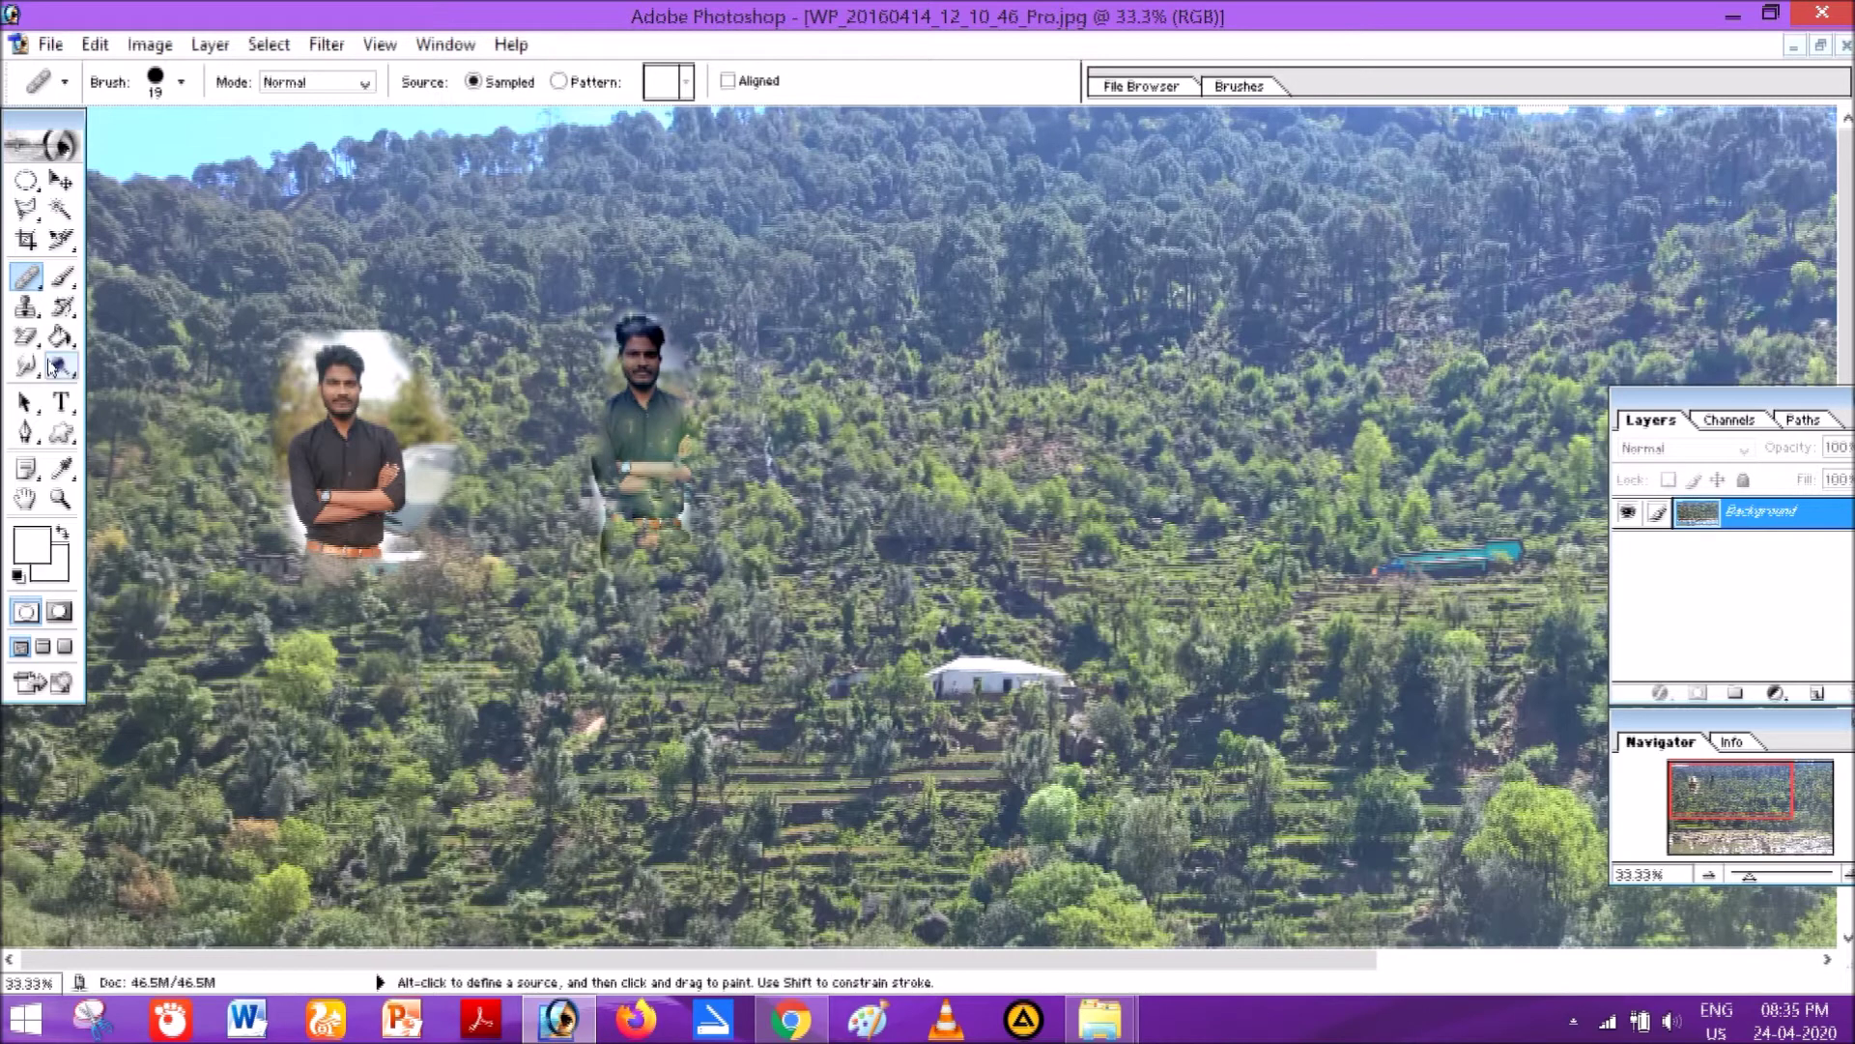
left_click(31, 315)
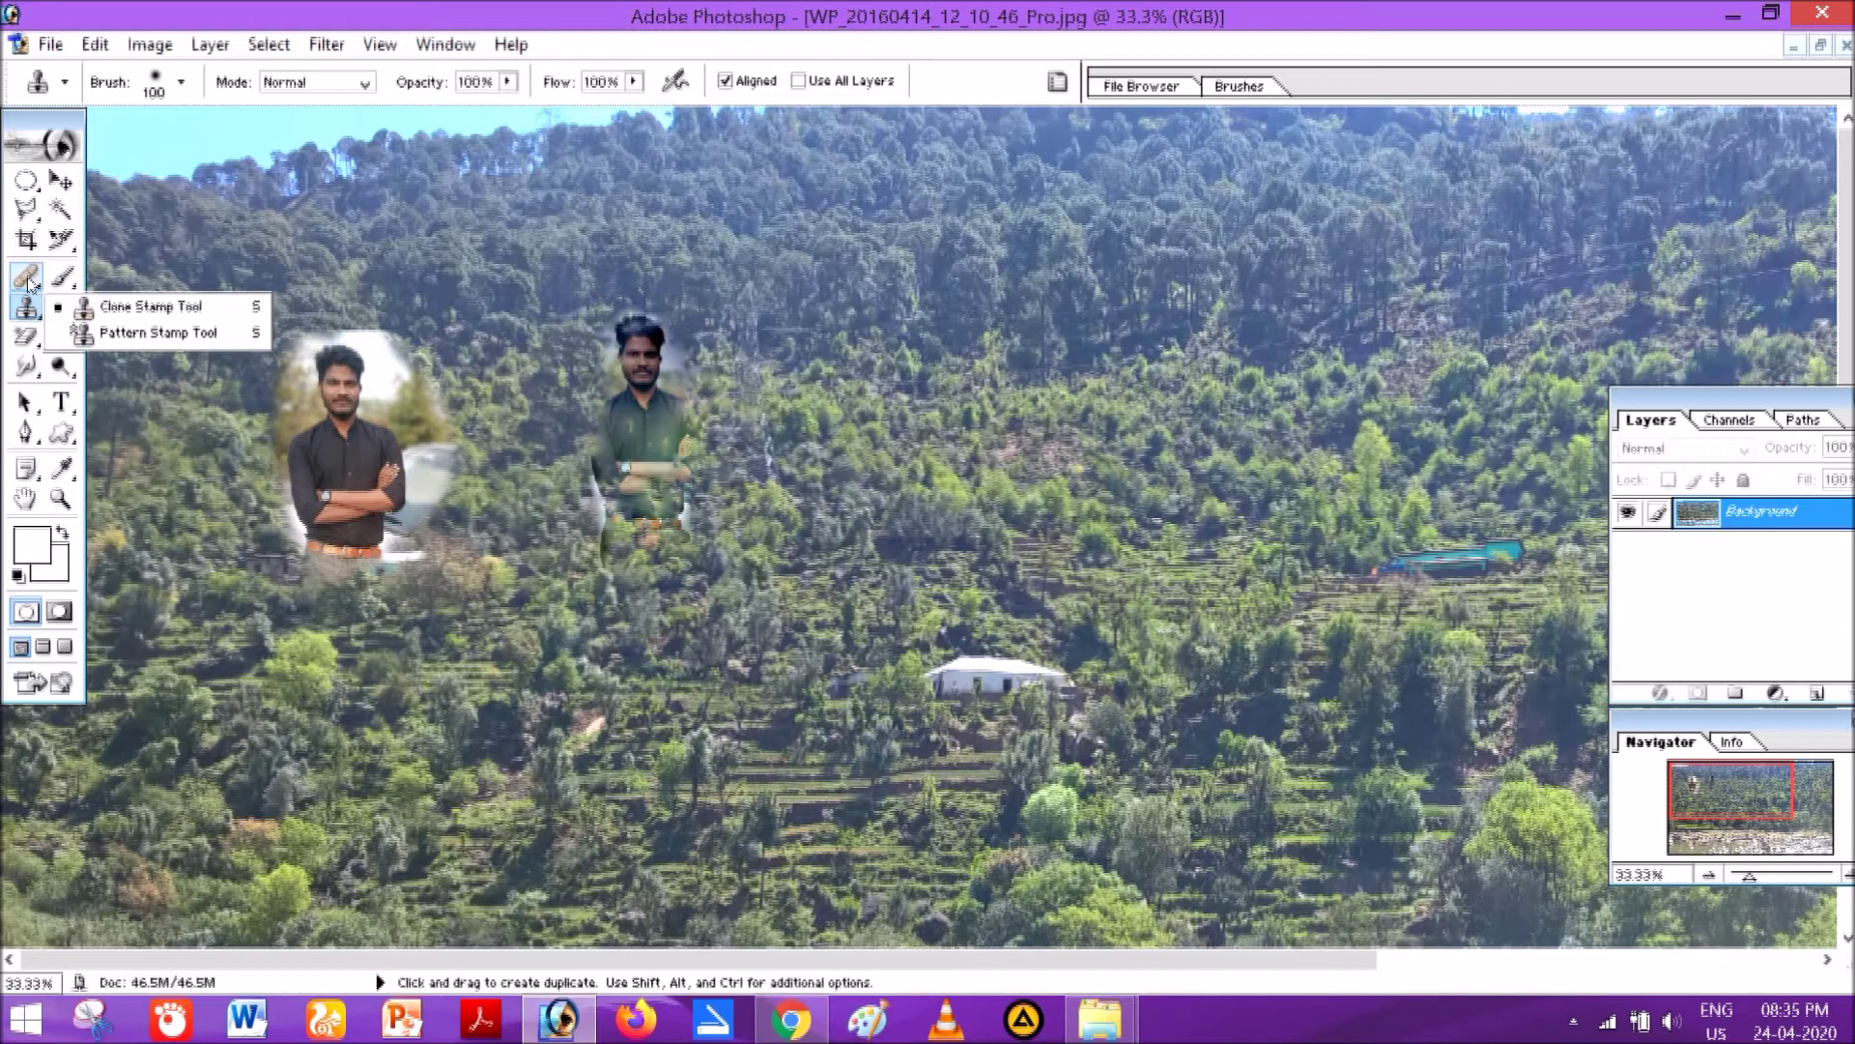
Restore the landscape window, then maximize the car portrait and zoom to 200% on the man
left_click(29, 280)
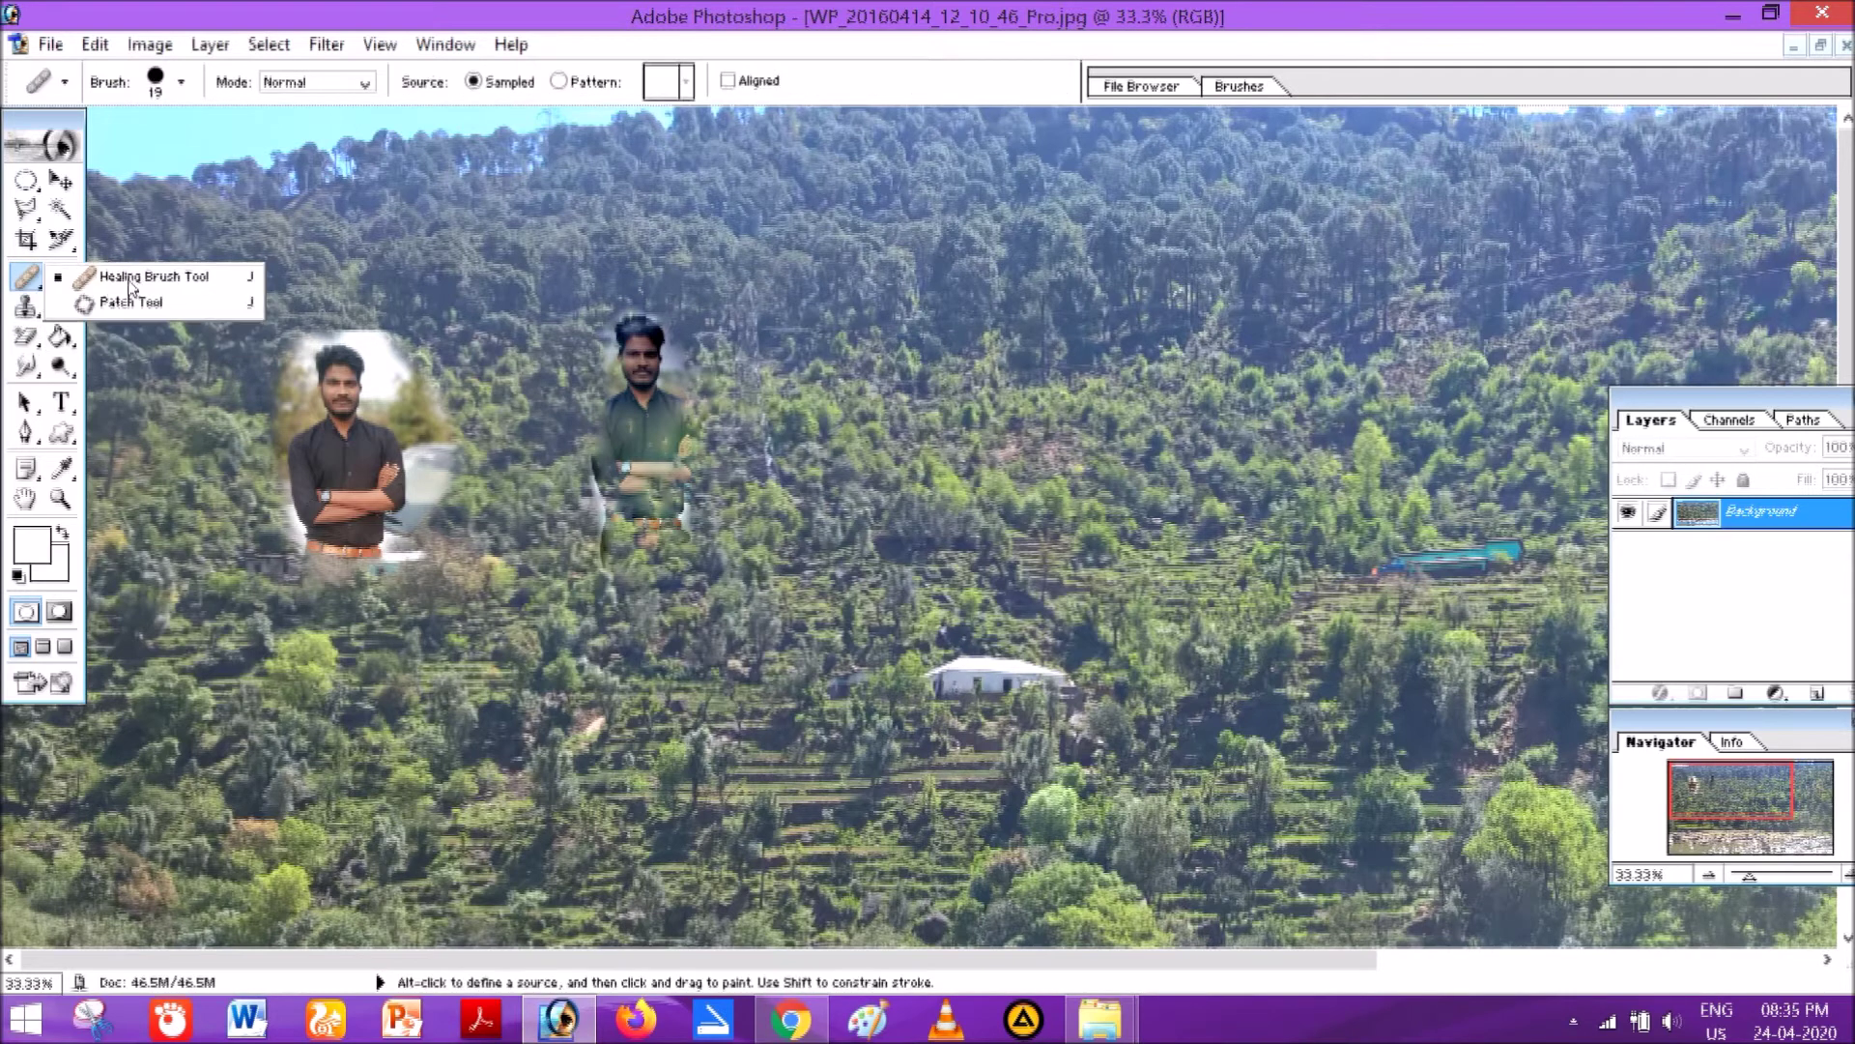
left_click(131, 287)
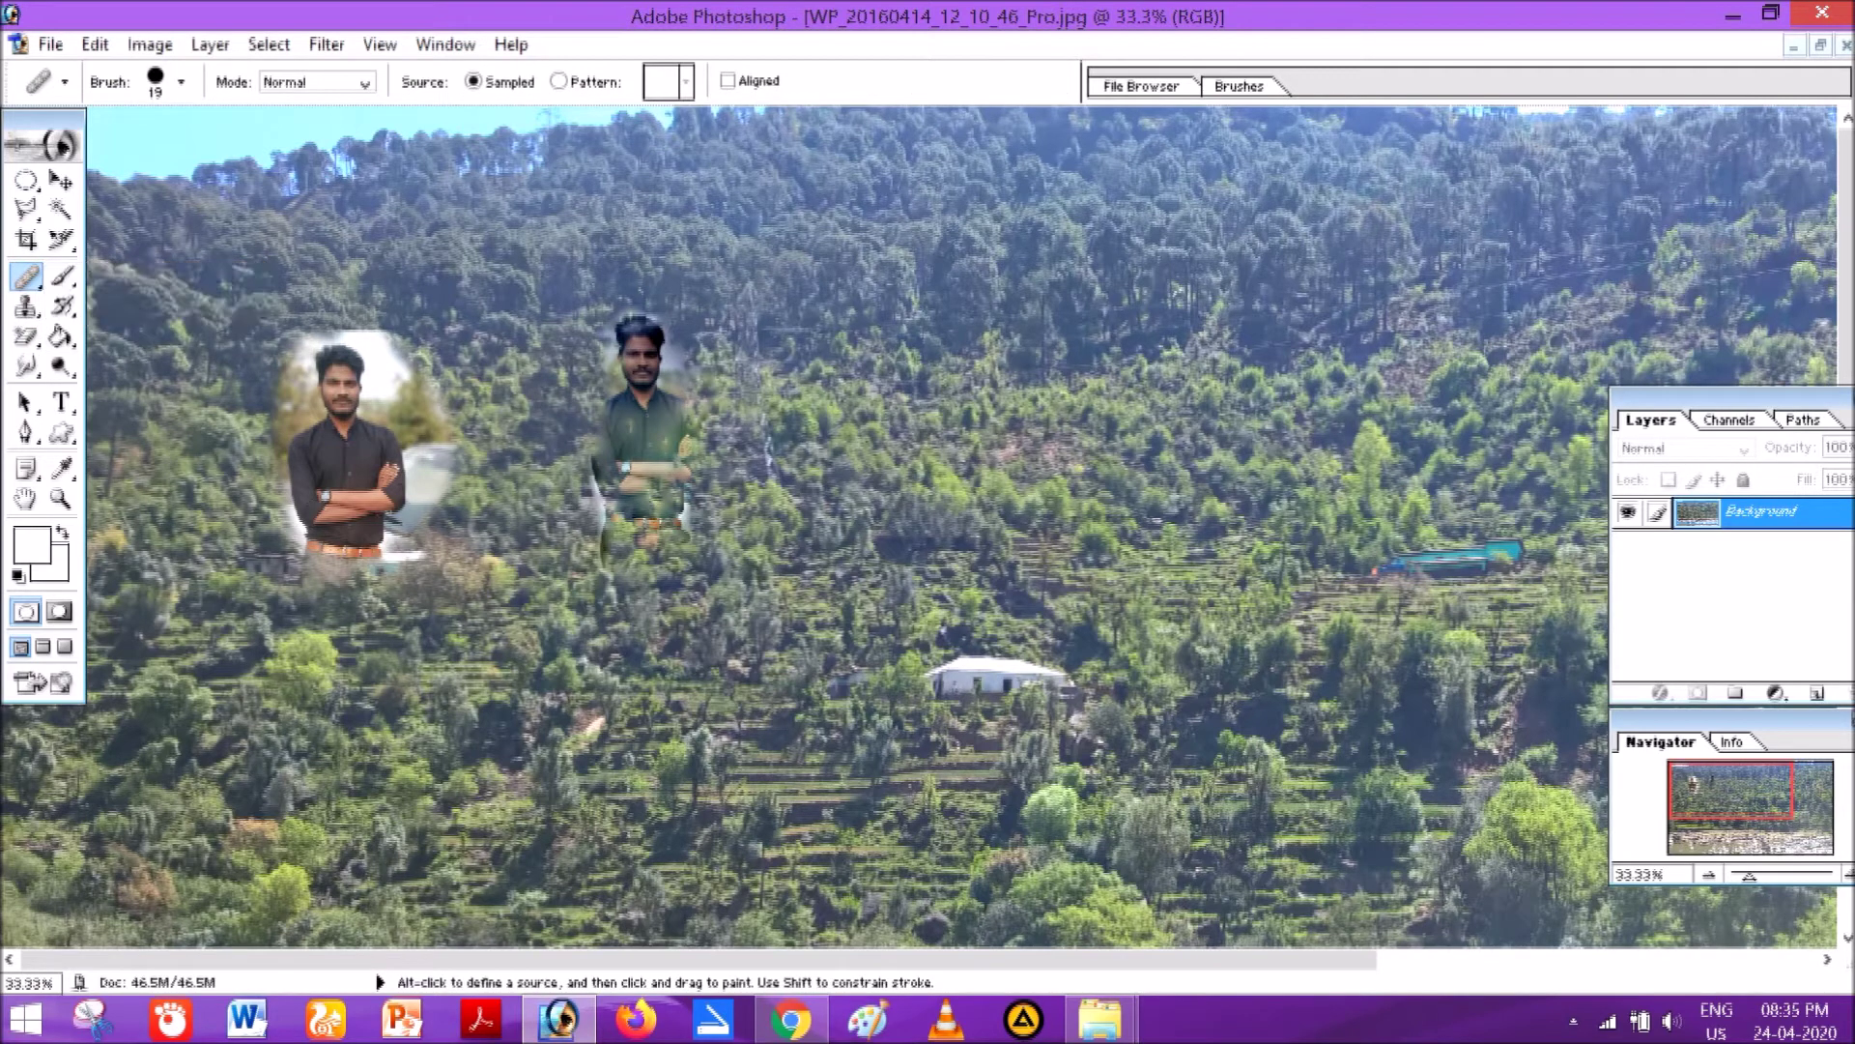
left_click(1822, 49)
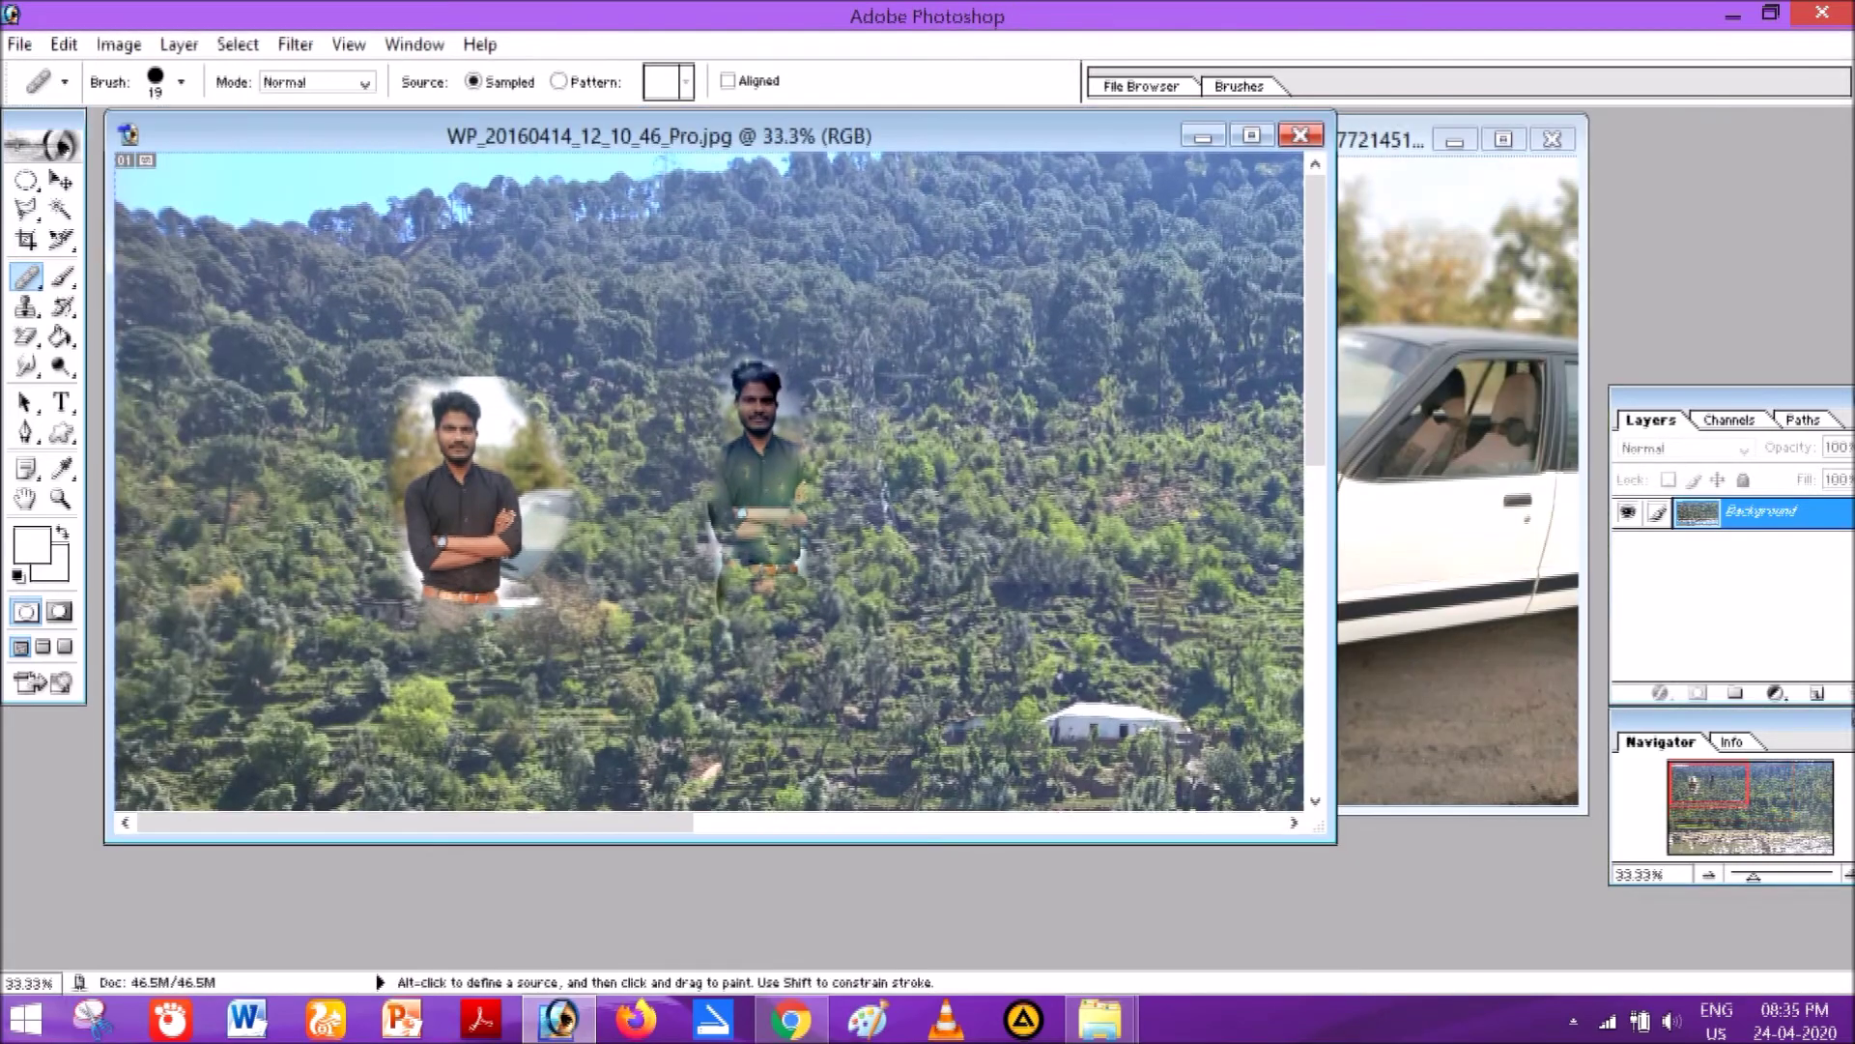
left_click(1376, 256)
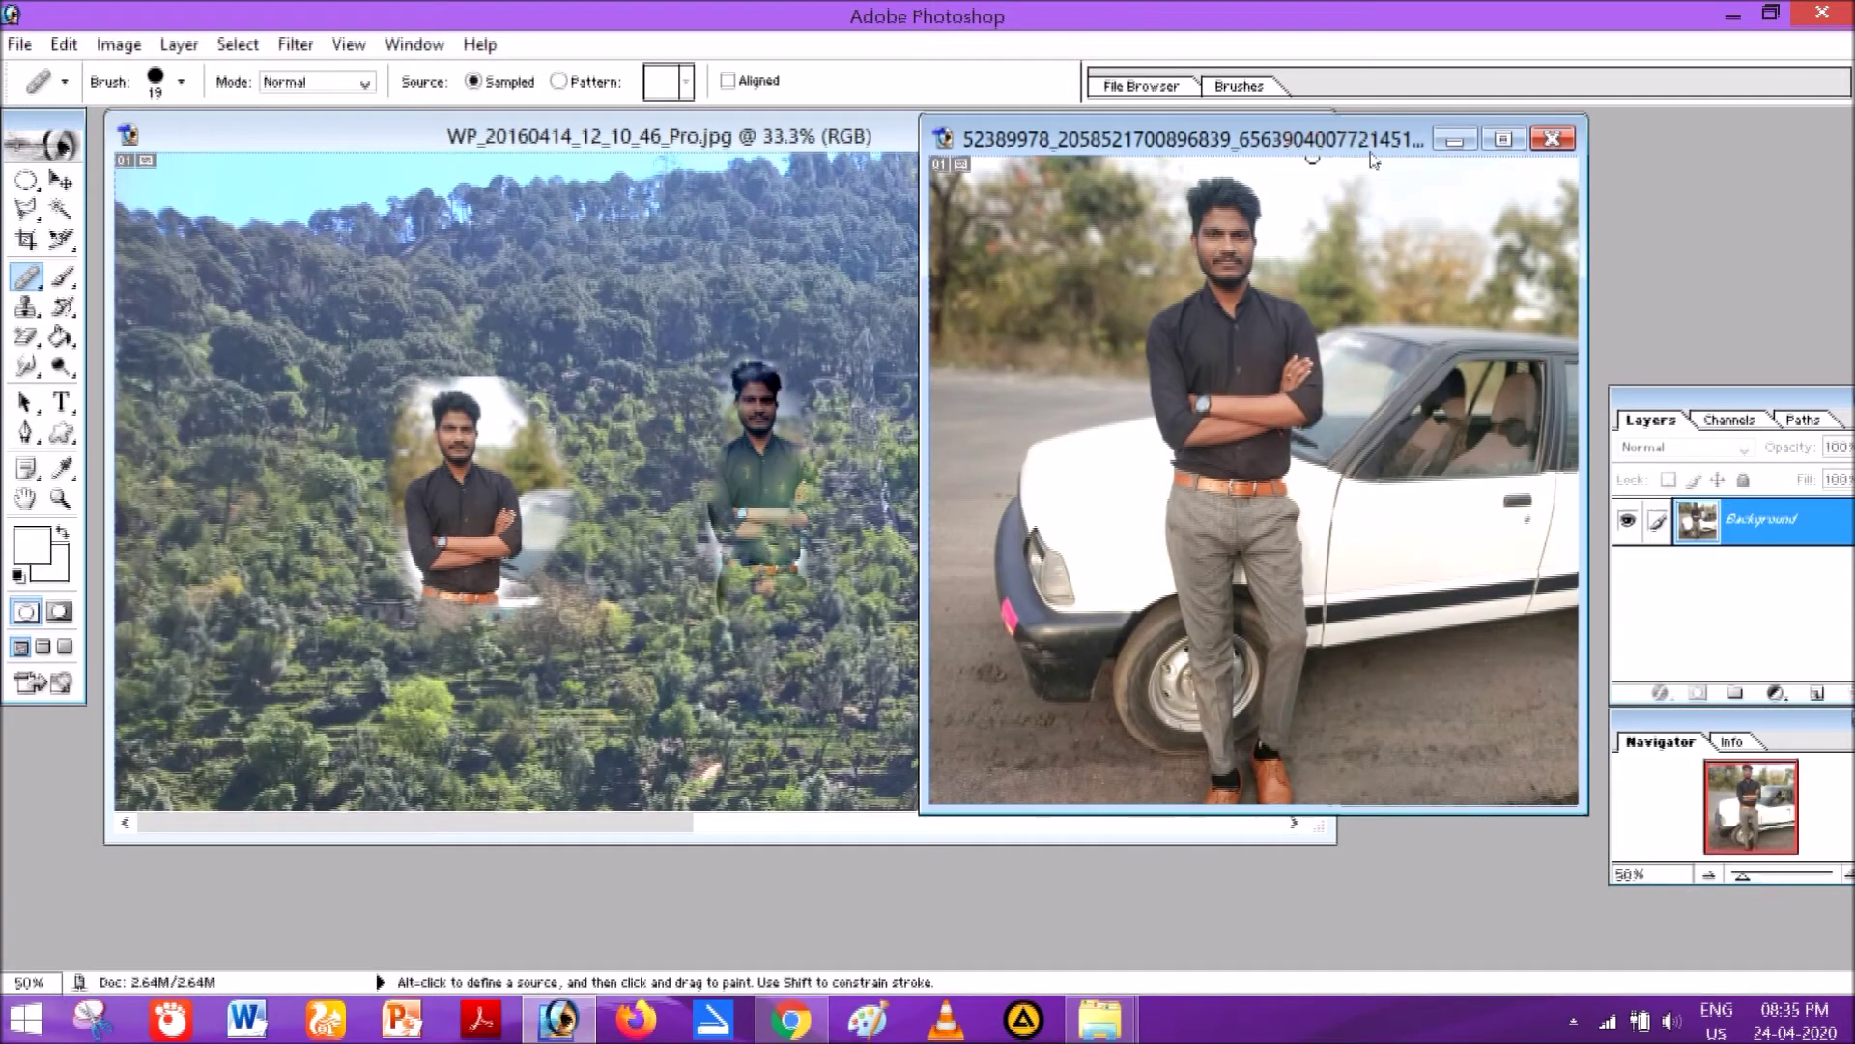
left_click(1500, 140)
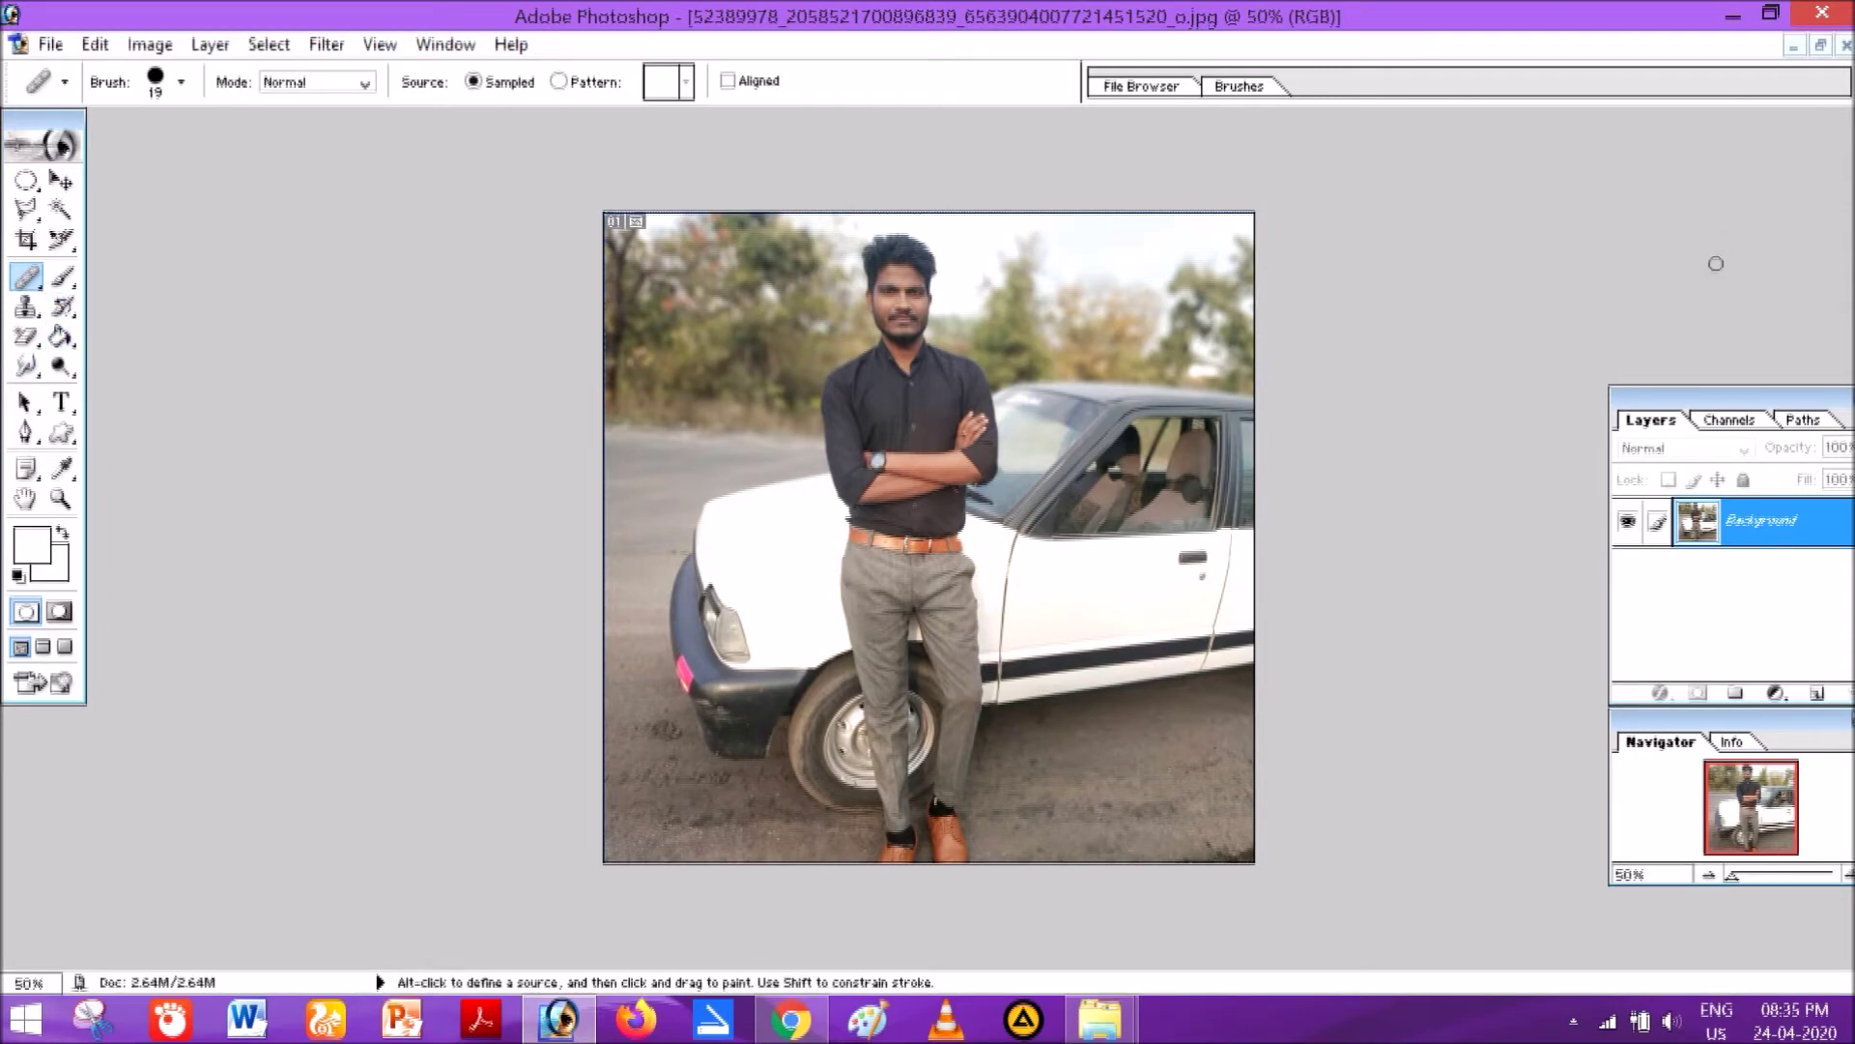
key("ctrl+plus")
key("ctrl+plus")
key("ctrl+plus")
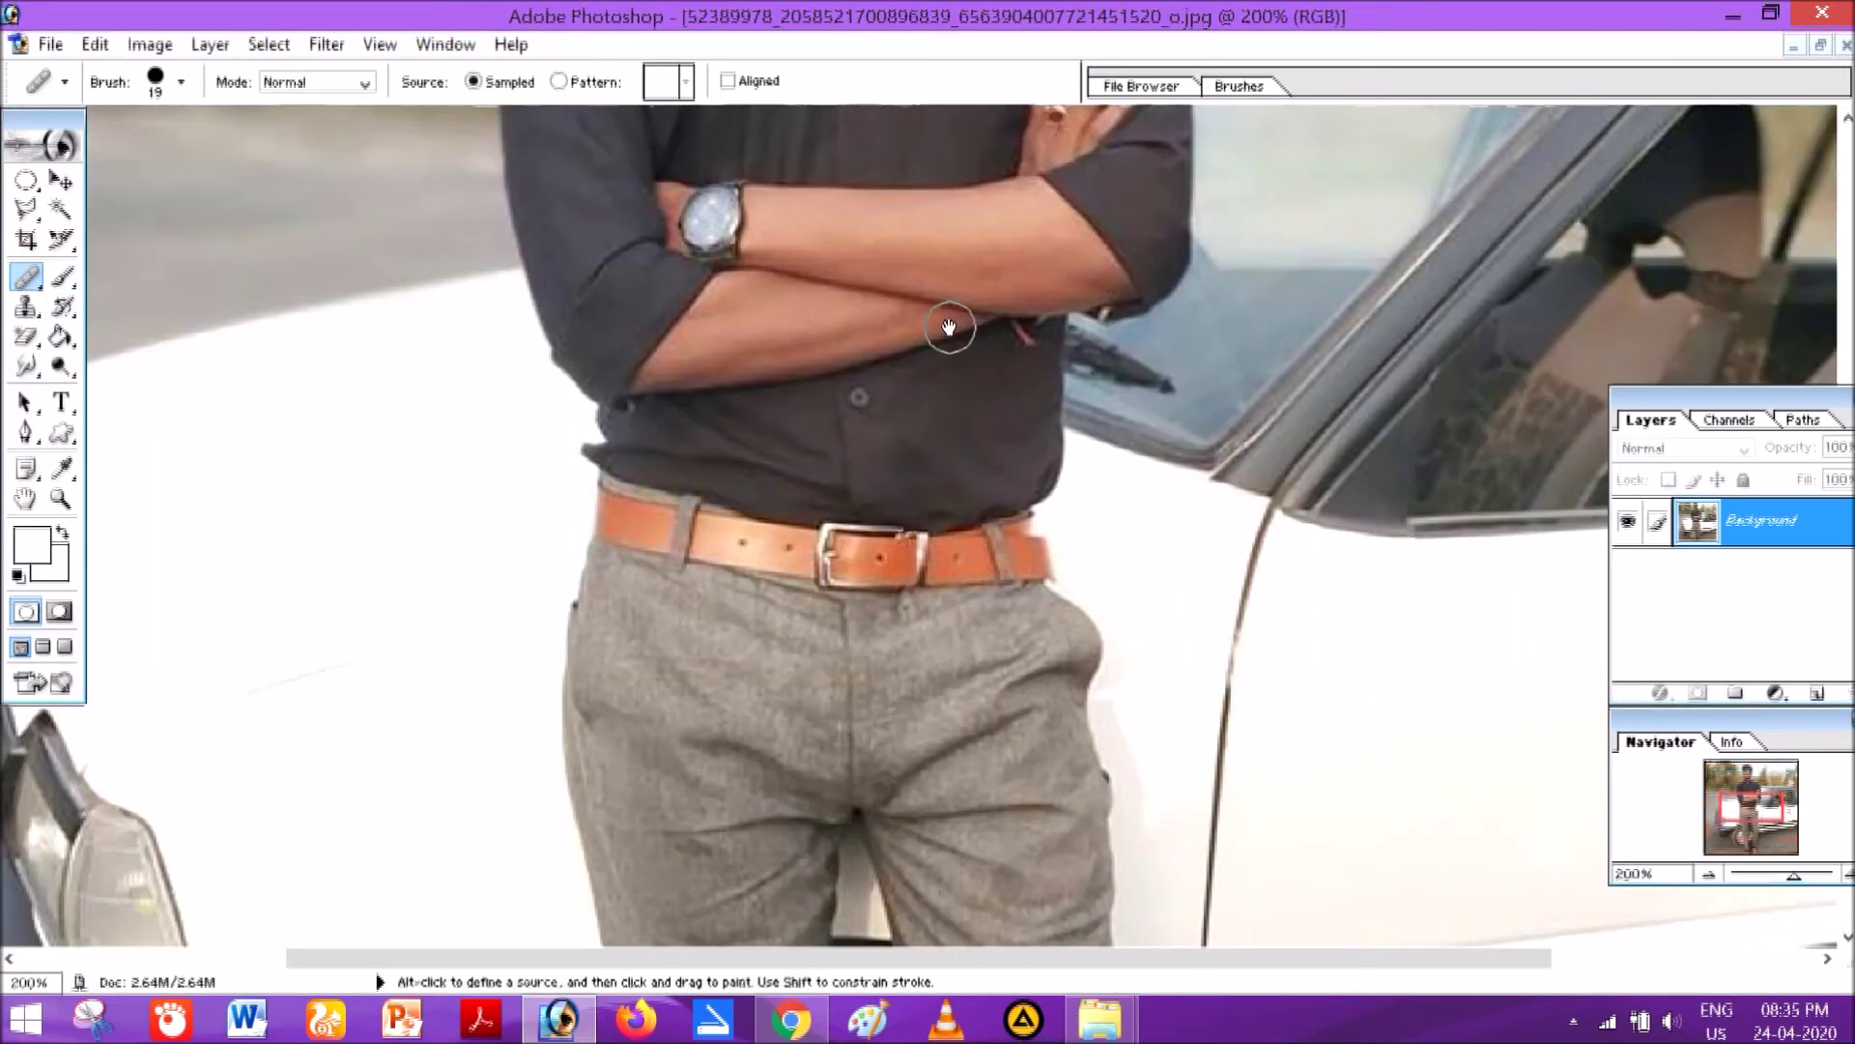
Bring the man's head into view and try a face copy in the sky, undoing the misplaced patch
left_click_drag(679, 971, 448, 1005)
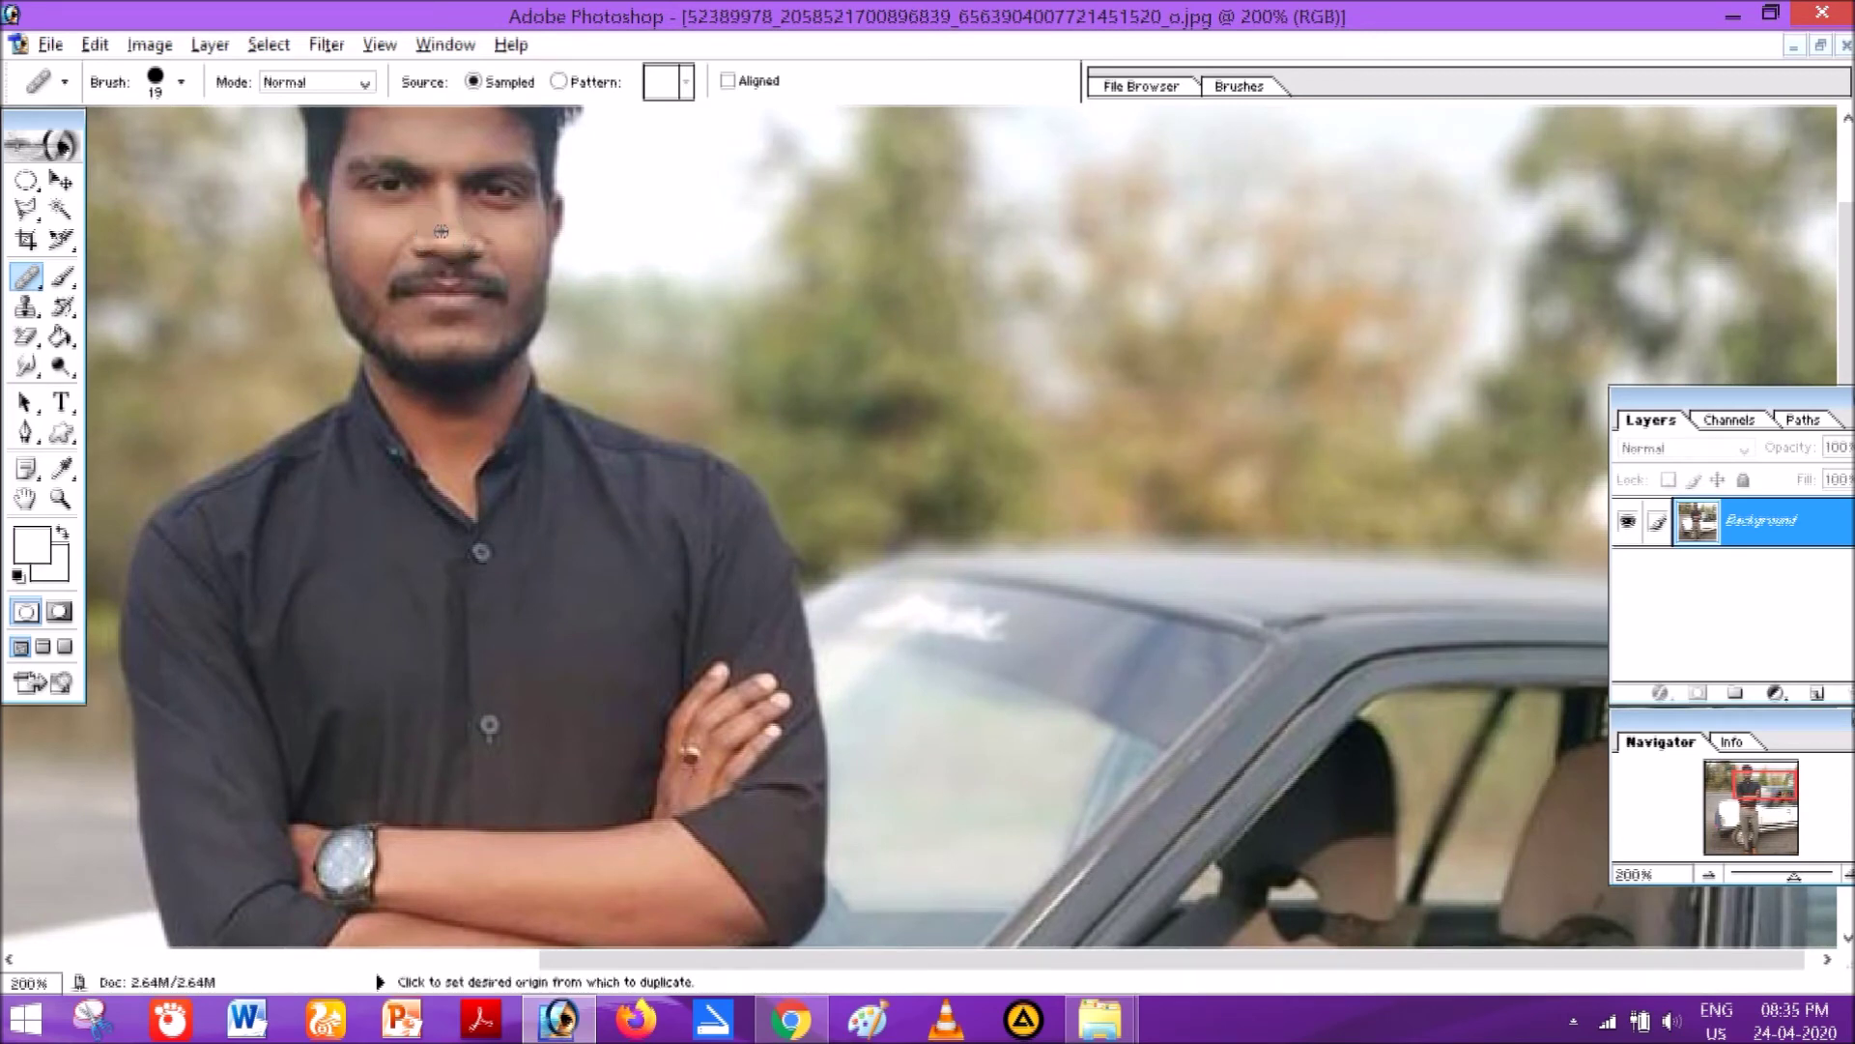
left_click_drag(827, 361, 798, 473)
left_click_drag(1058, 309, 1028, 372)
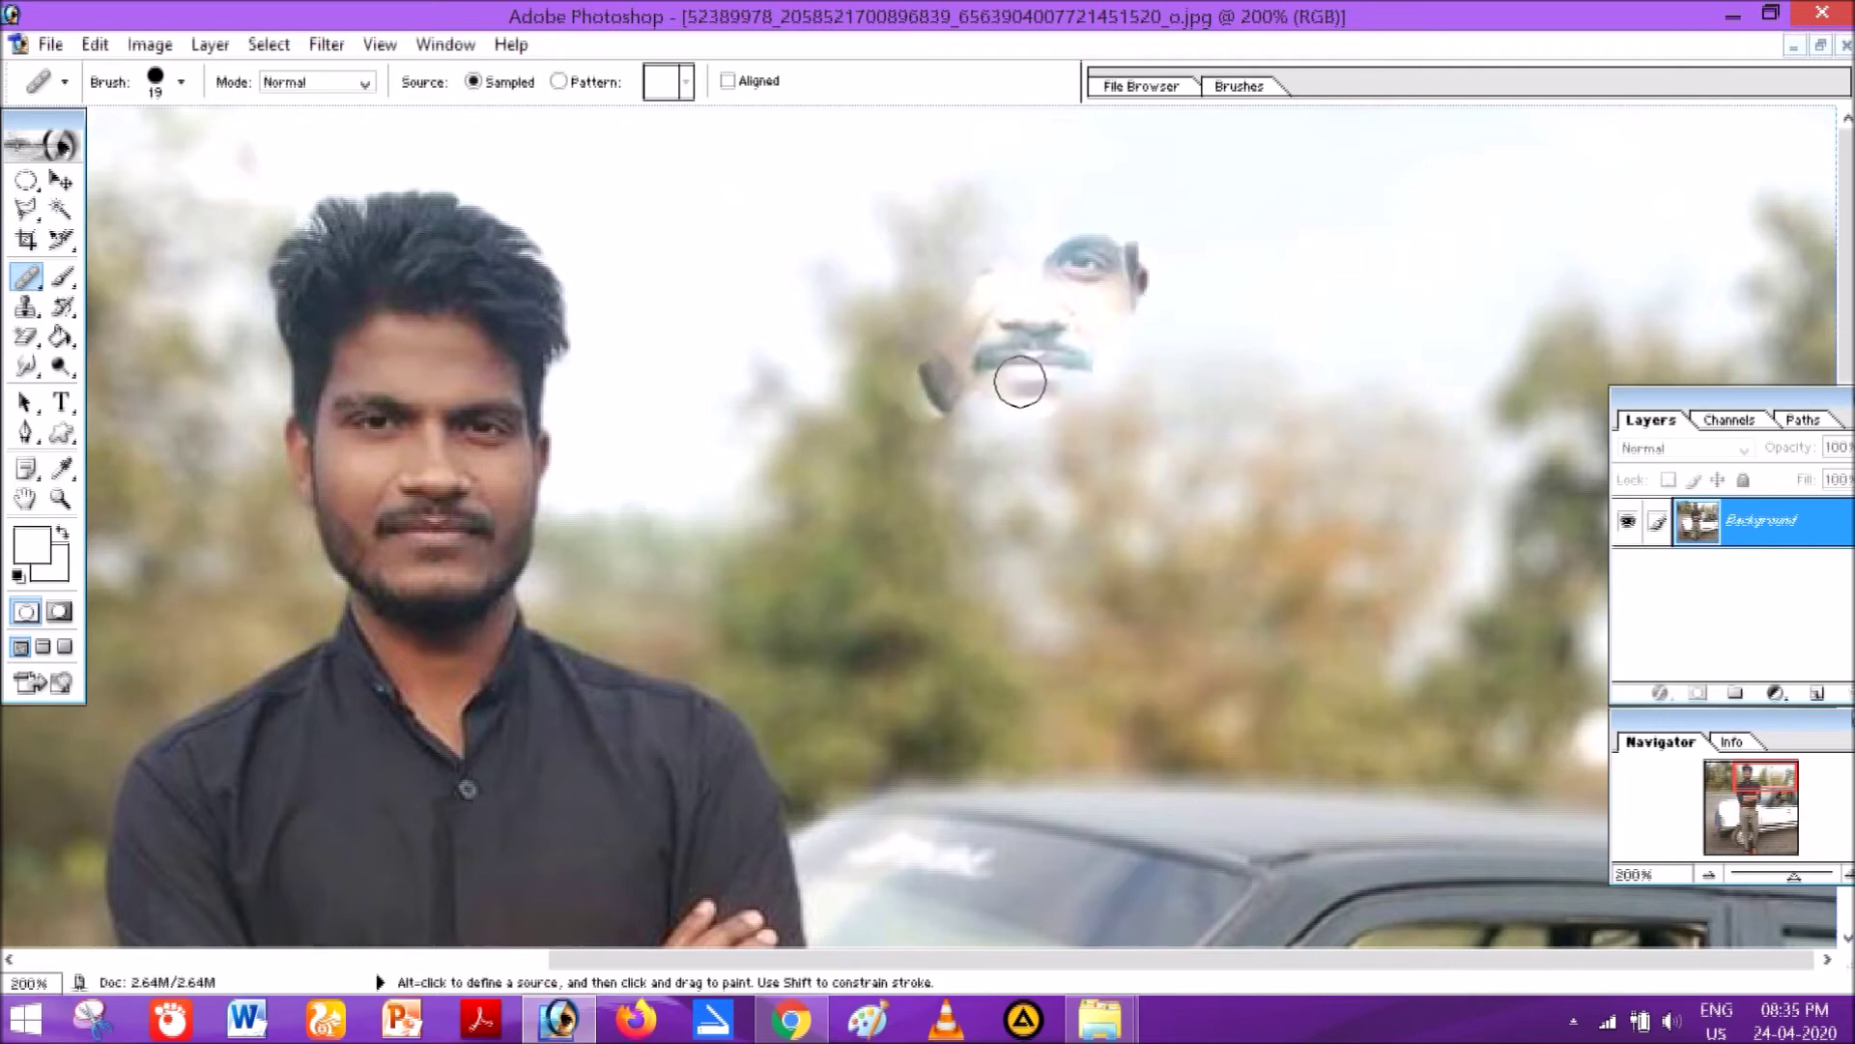
key("ctrl+z")
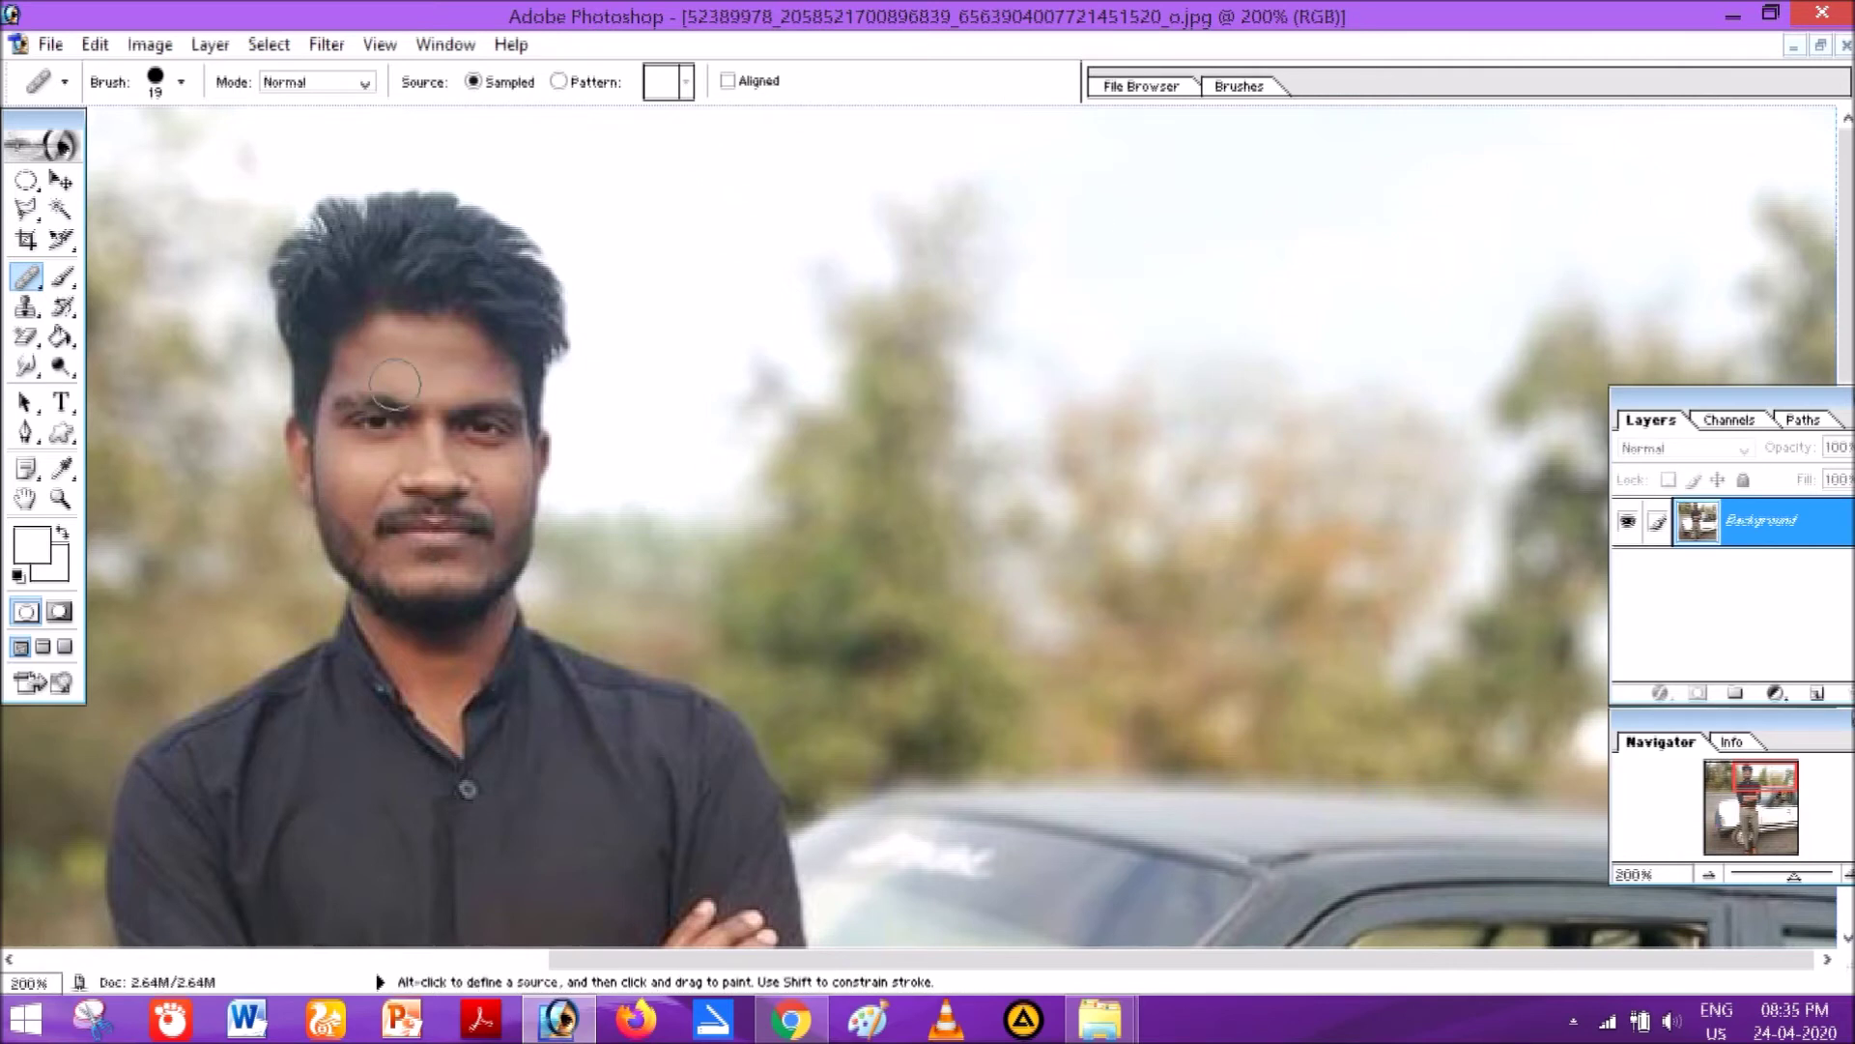
Enlarge the brush and paint two copies of his face into the sky to his right
key("bracketright")
key("bracketright")
key("bracketright")
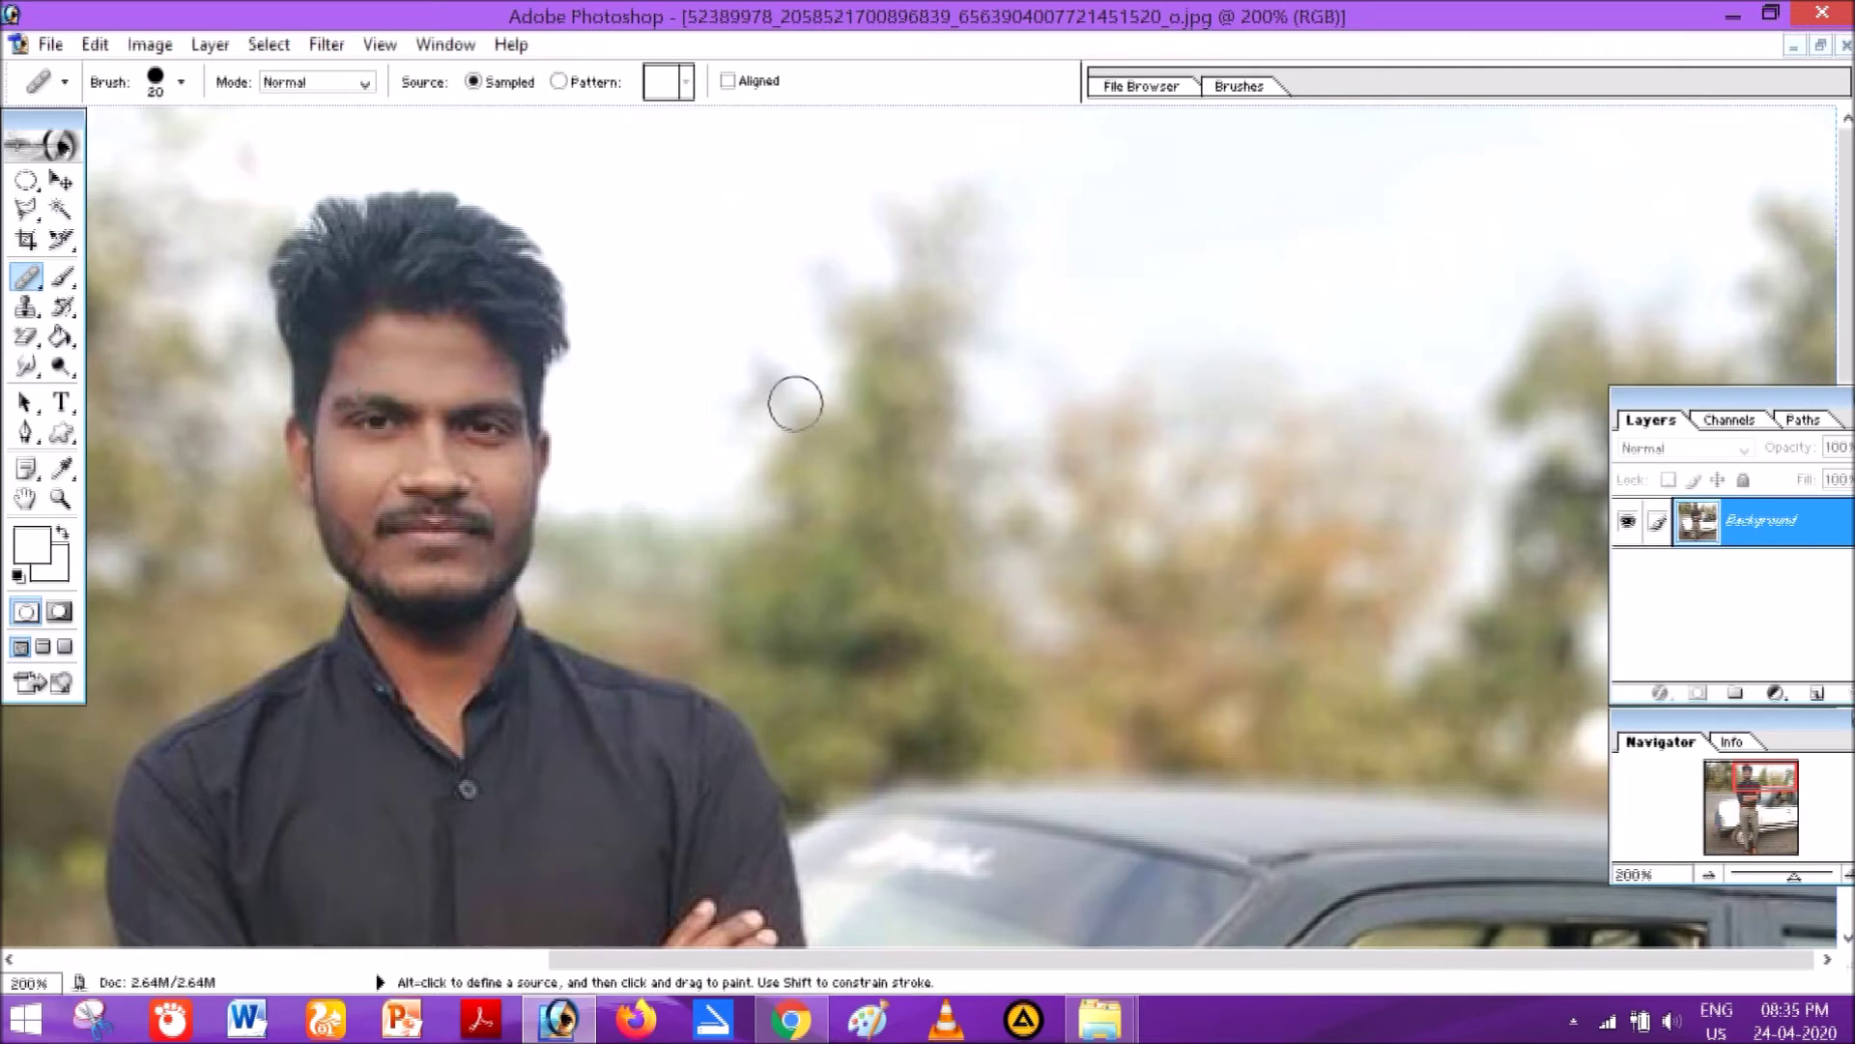
key("bracketright")
mouse_move(1085, 299)
left_mouse_down()
mouse_move(1243, 331)
mouse_move(1023, 270)
mouse_move(1107, 425)
mouse_move(1092, 155)
mouse_move(1213, 183)
left_mouse_up()
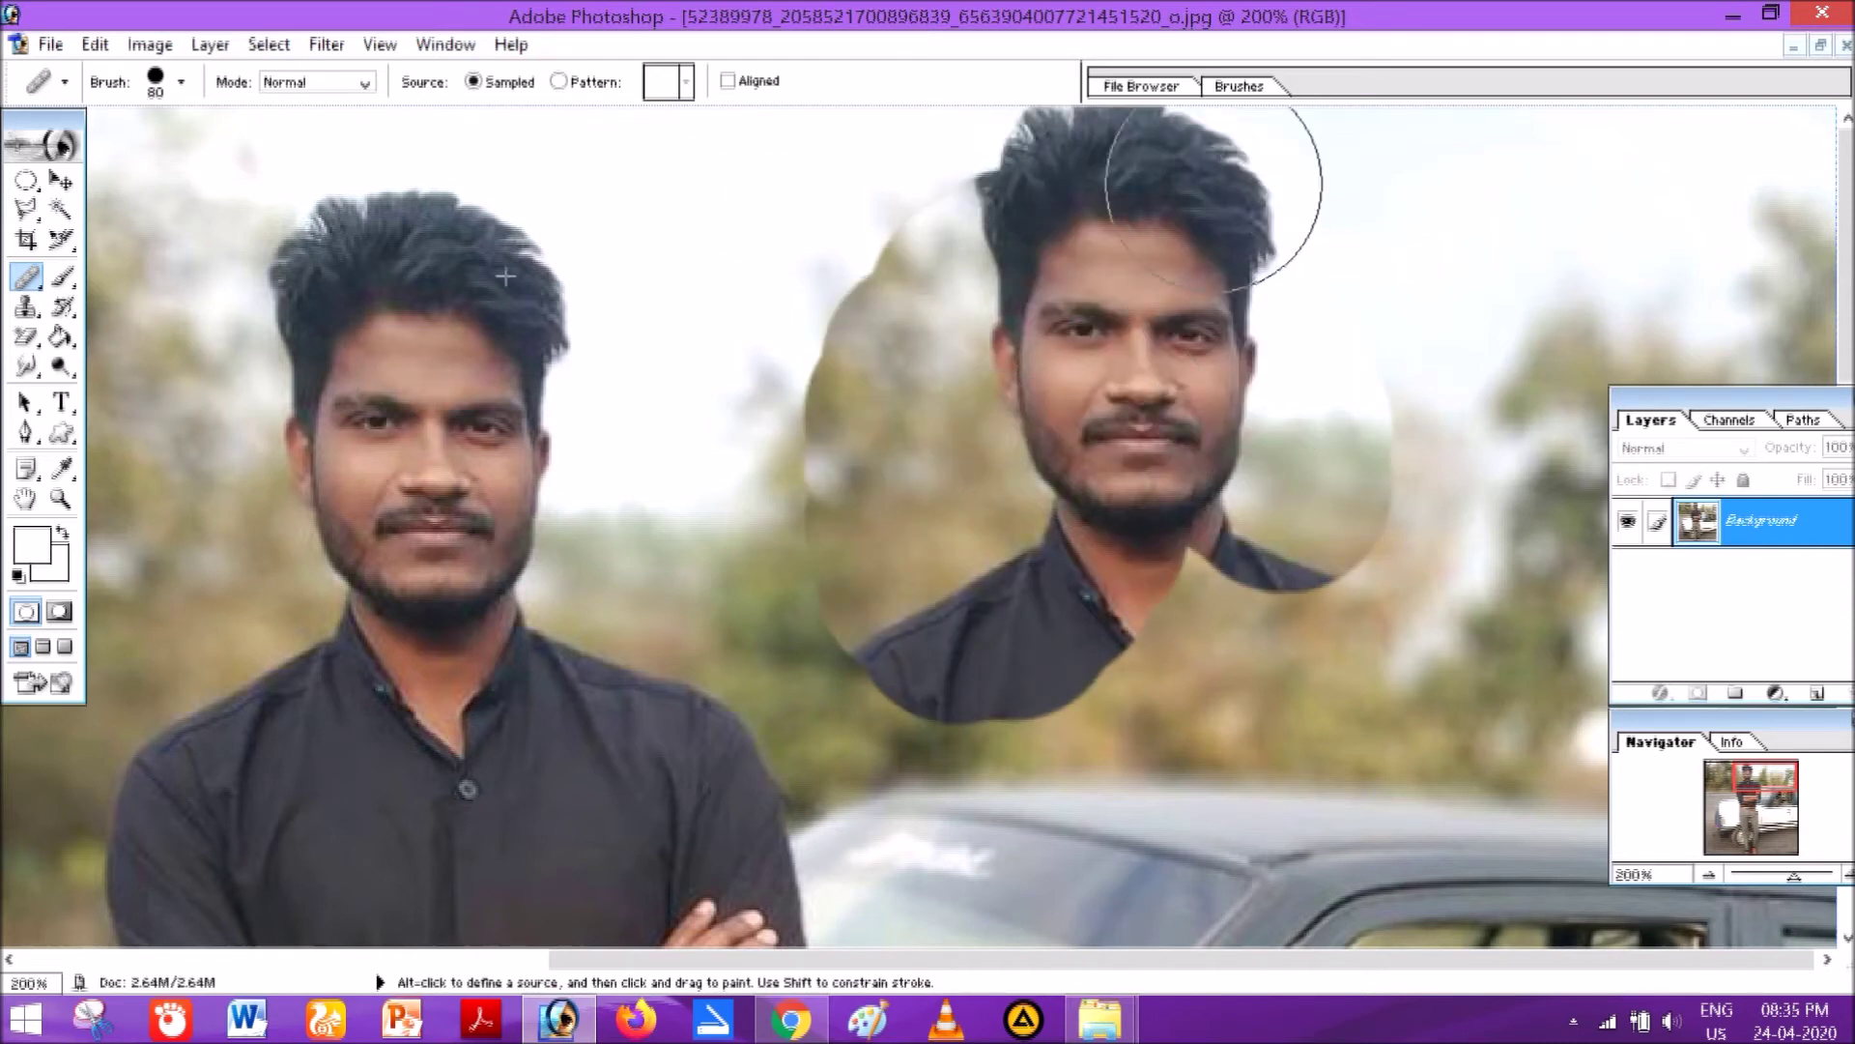
left_click_drag(1227, 638, 1214, 621)
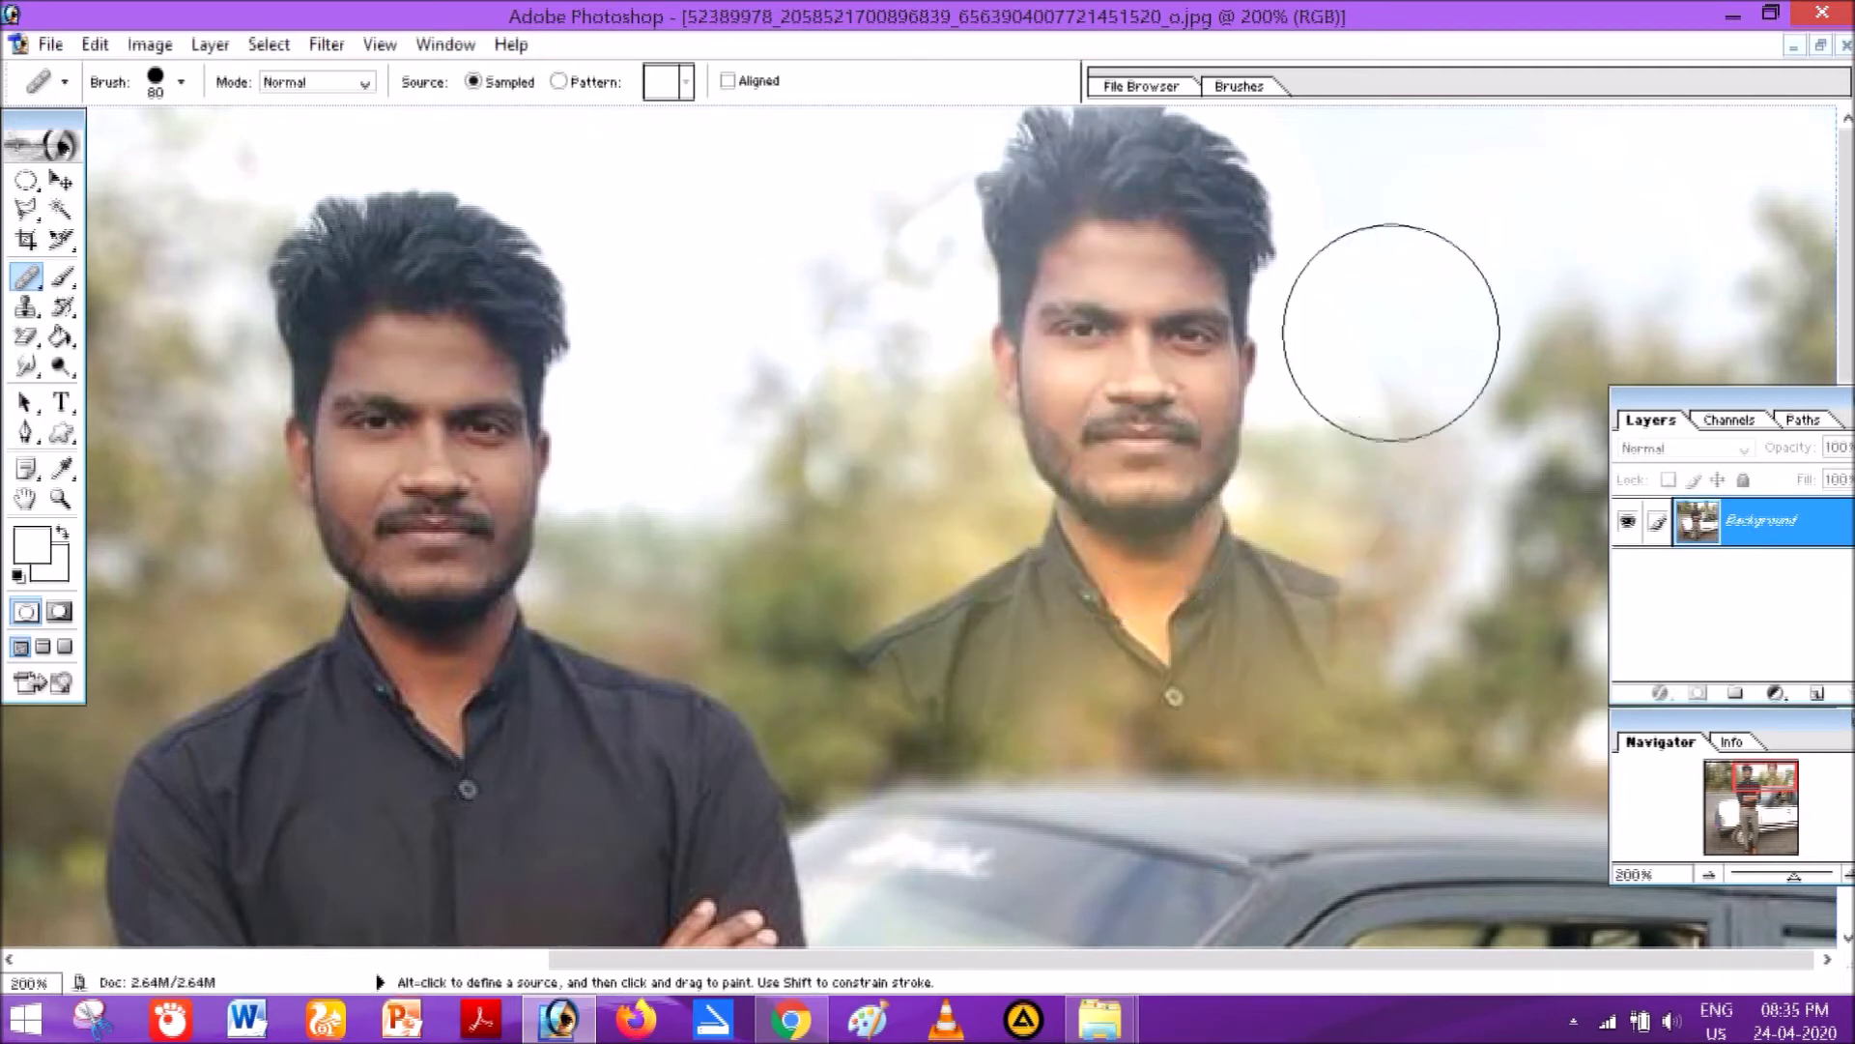
left_click_drag(1391, 333, 1449, 474)
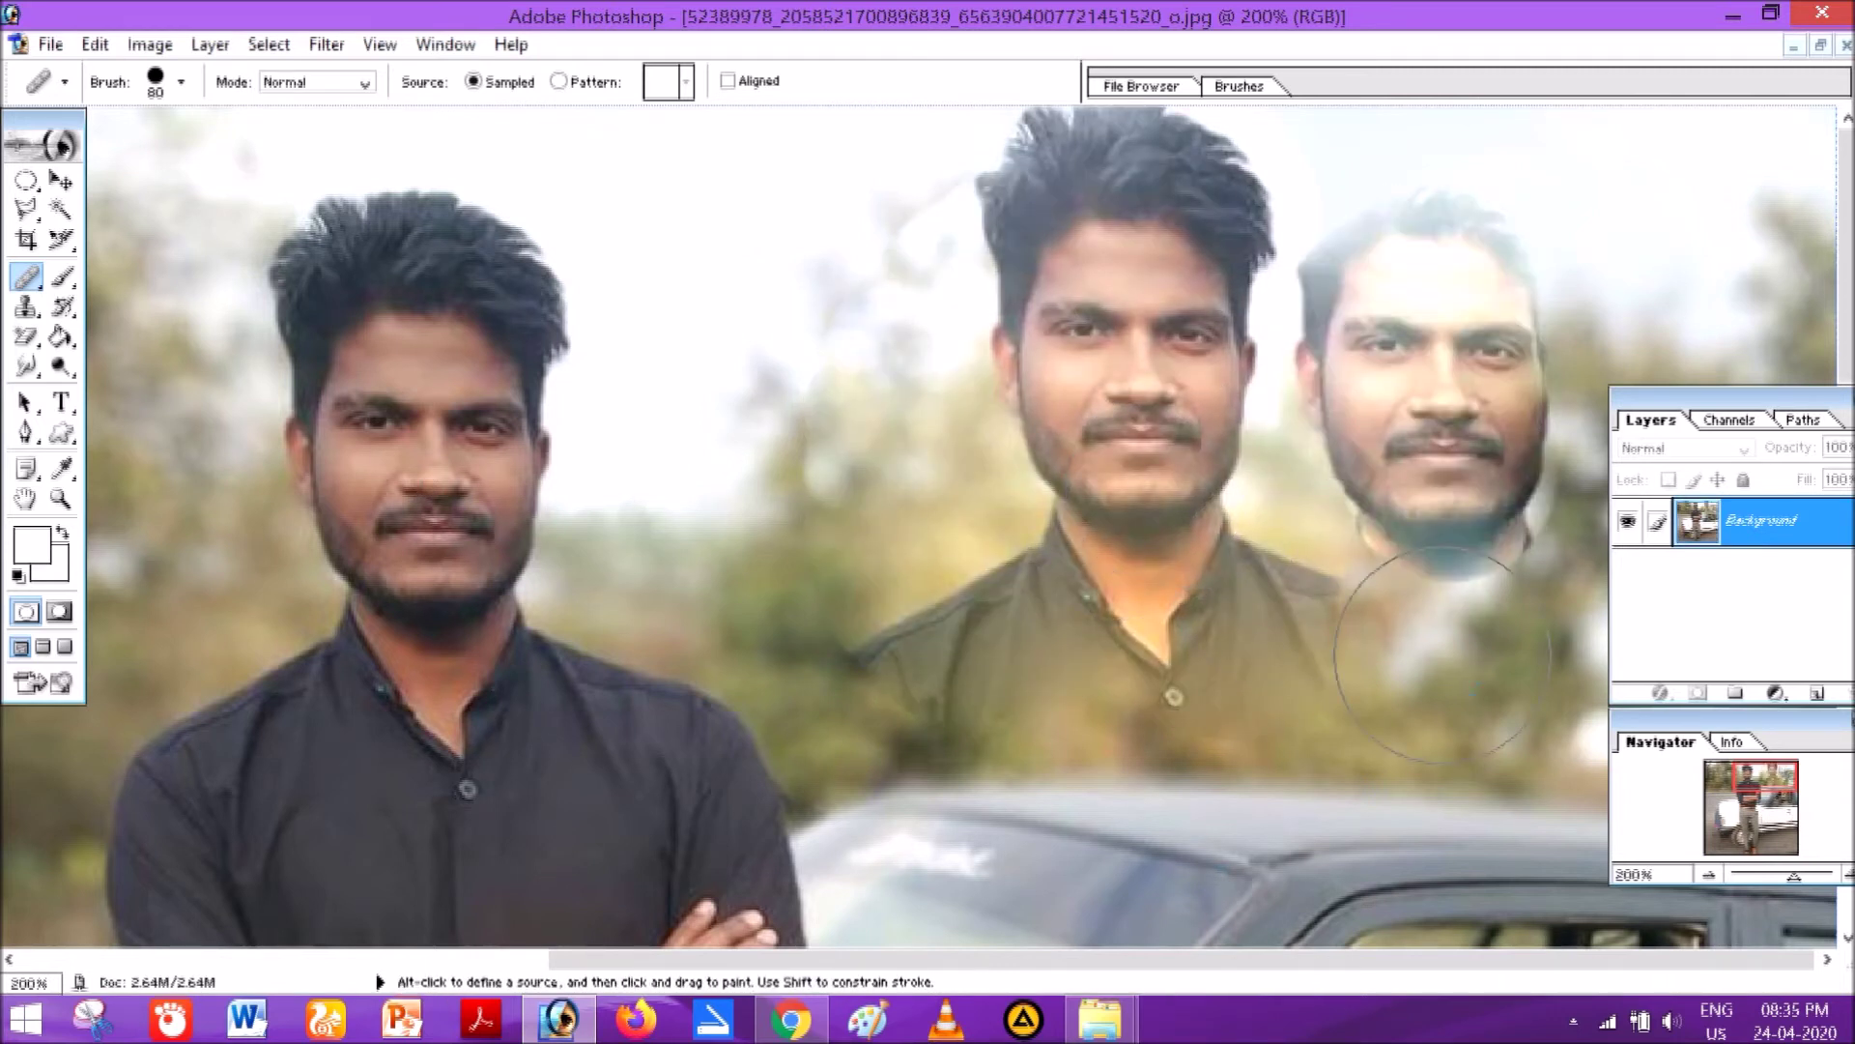
left_click(26, 309)
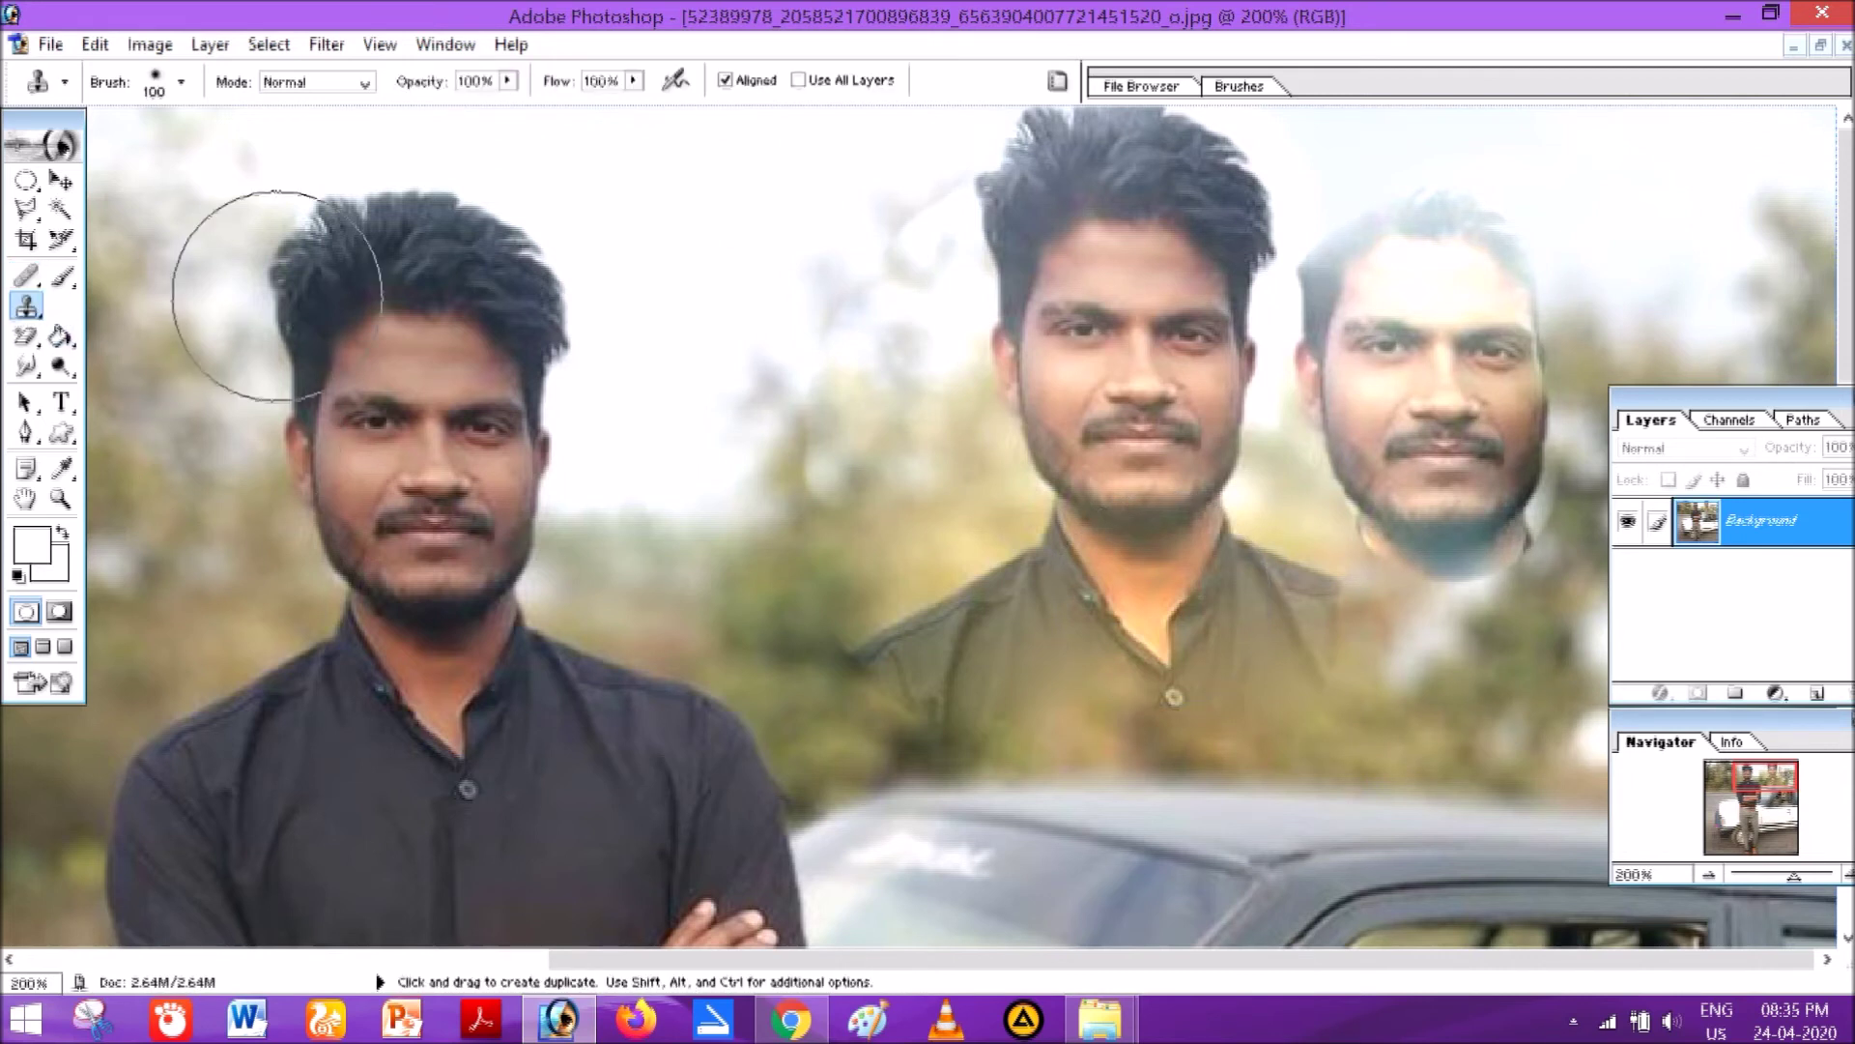
Sample the man's face, paint a third head copy beside him, and zoom out to 66.7%
left_click(460, 410, "alt")
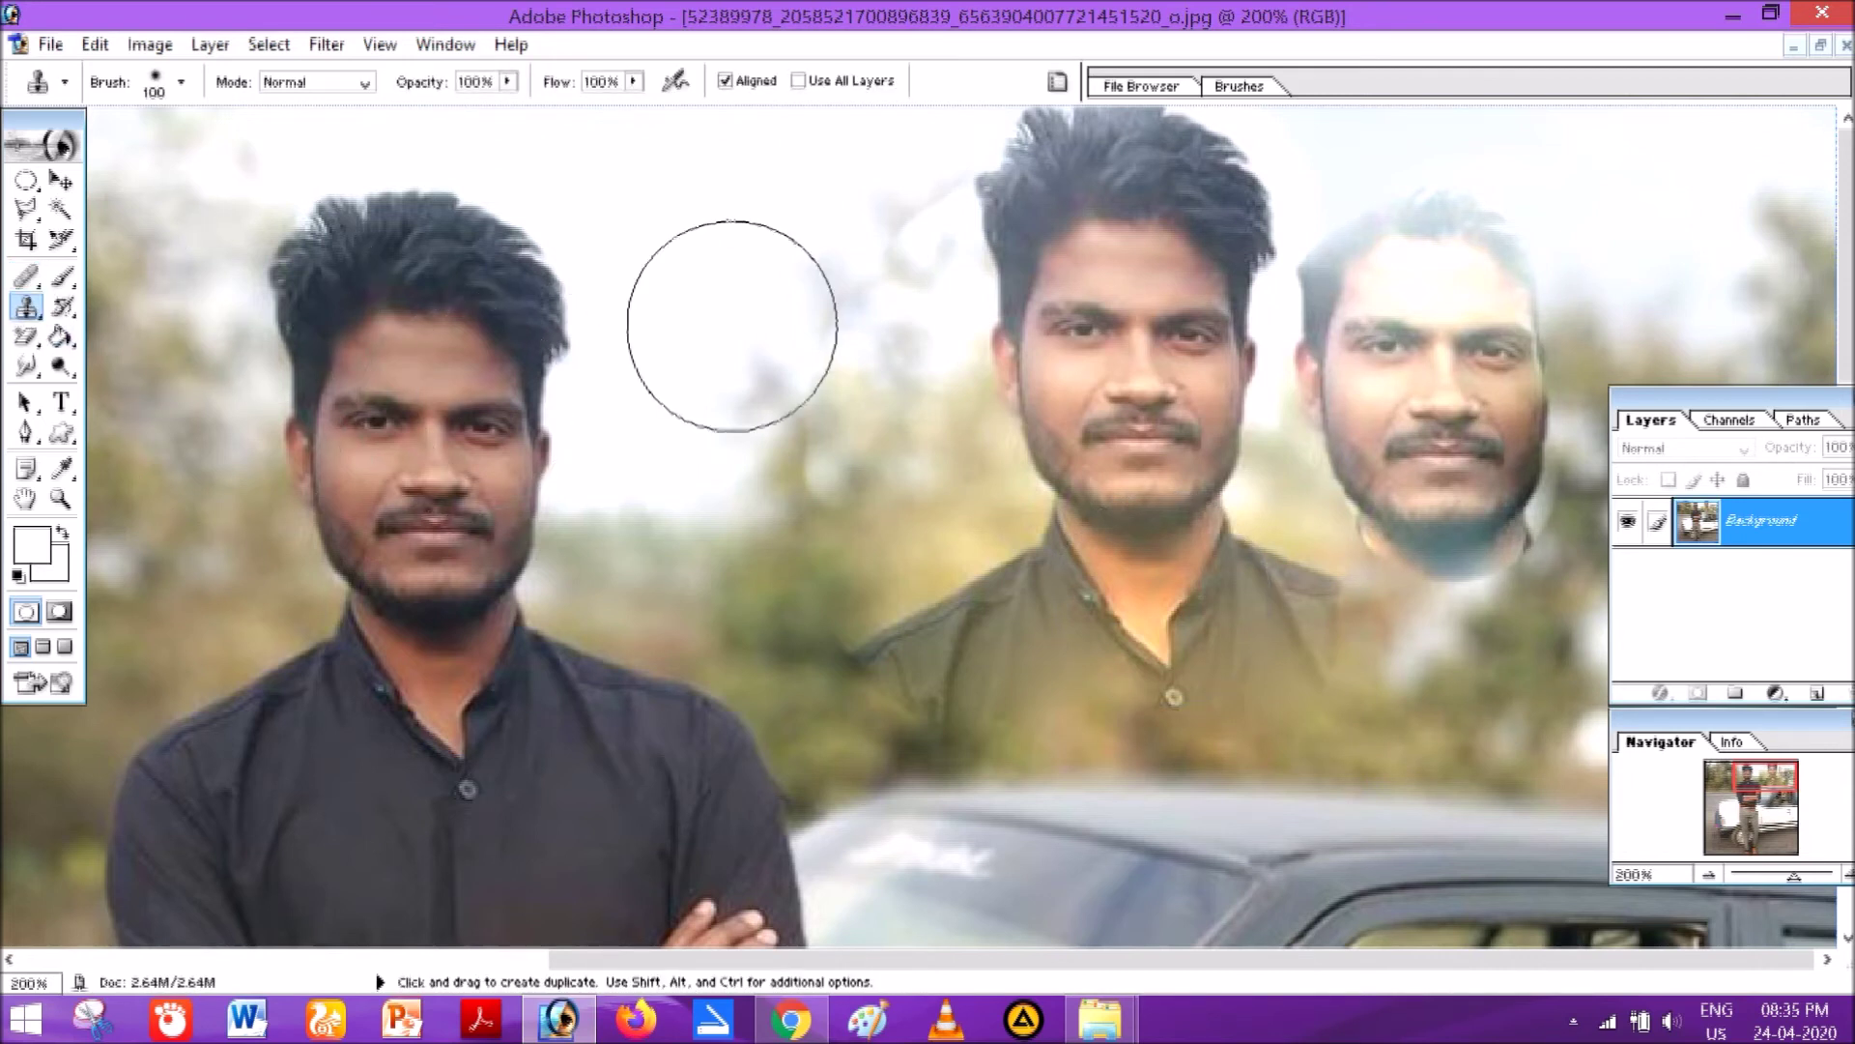
left_click_drag(733, 327, 775, 276)
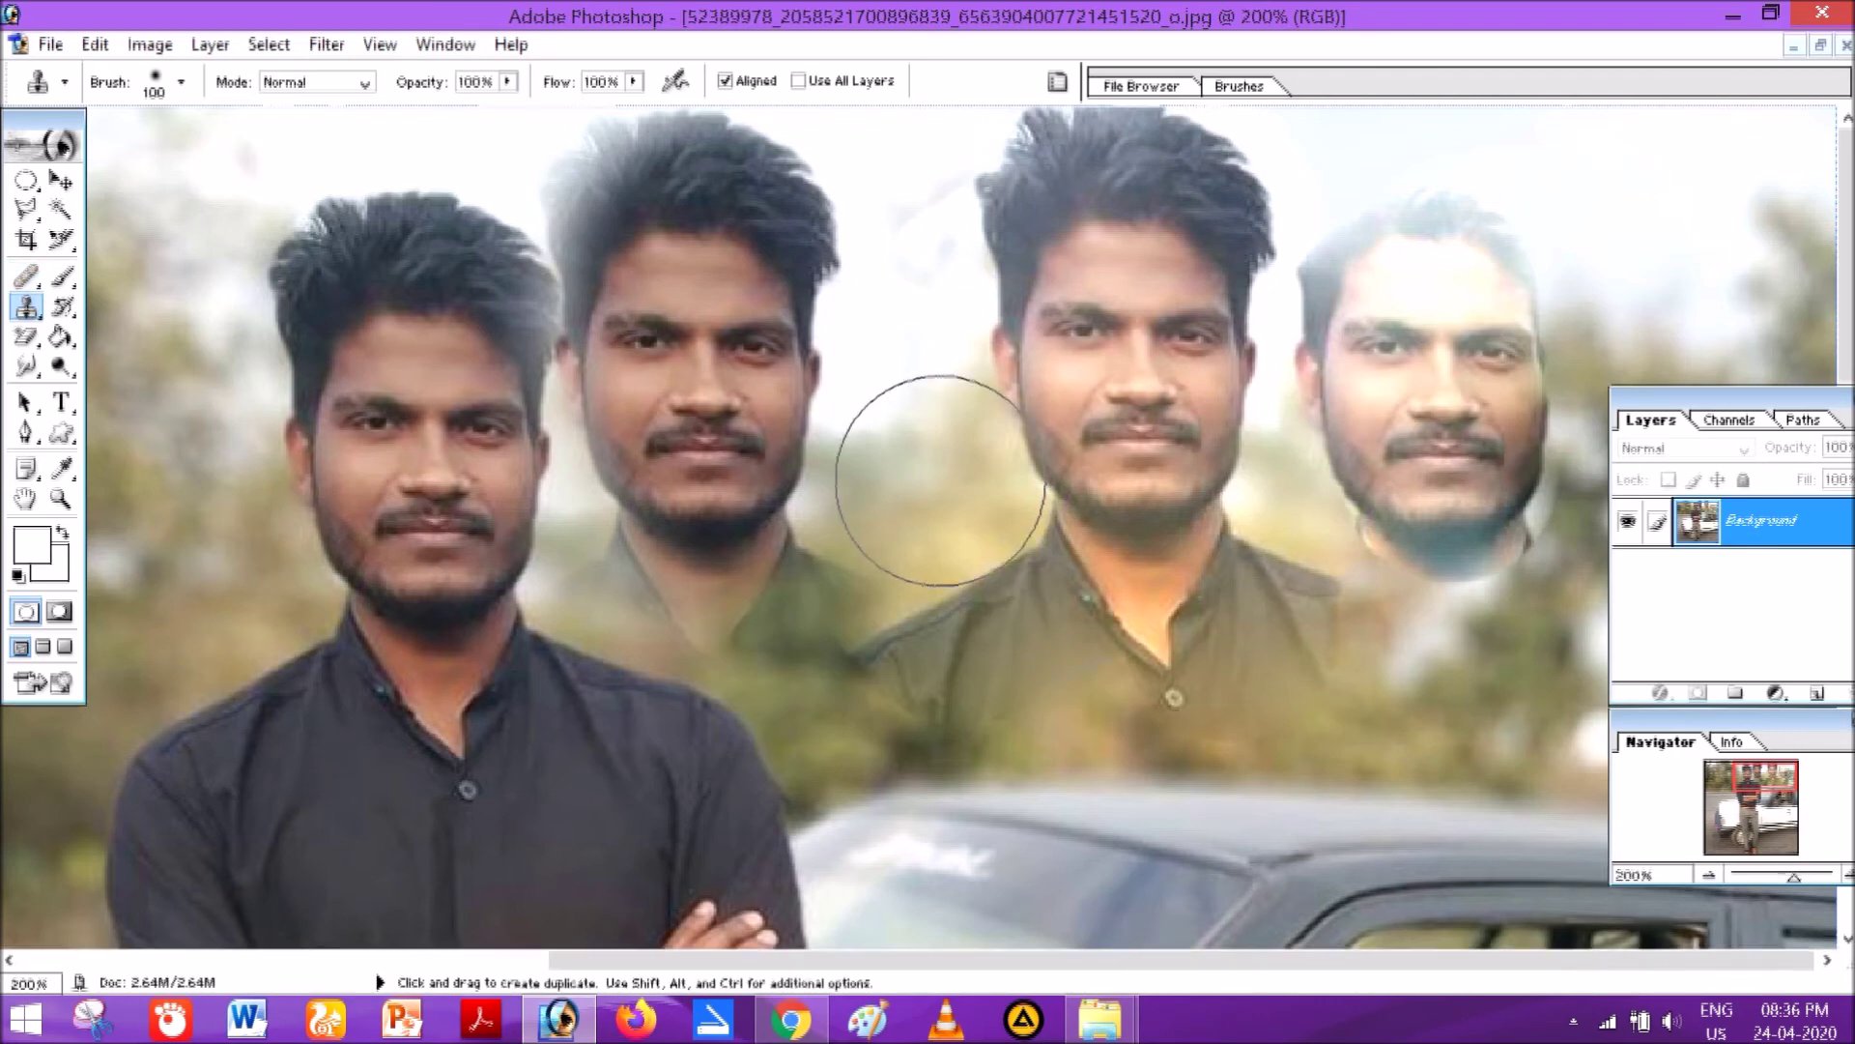
key("ctrl+minus")
key("ctrl+minus")
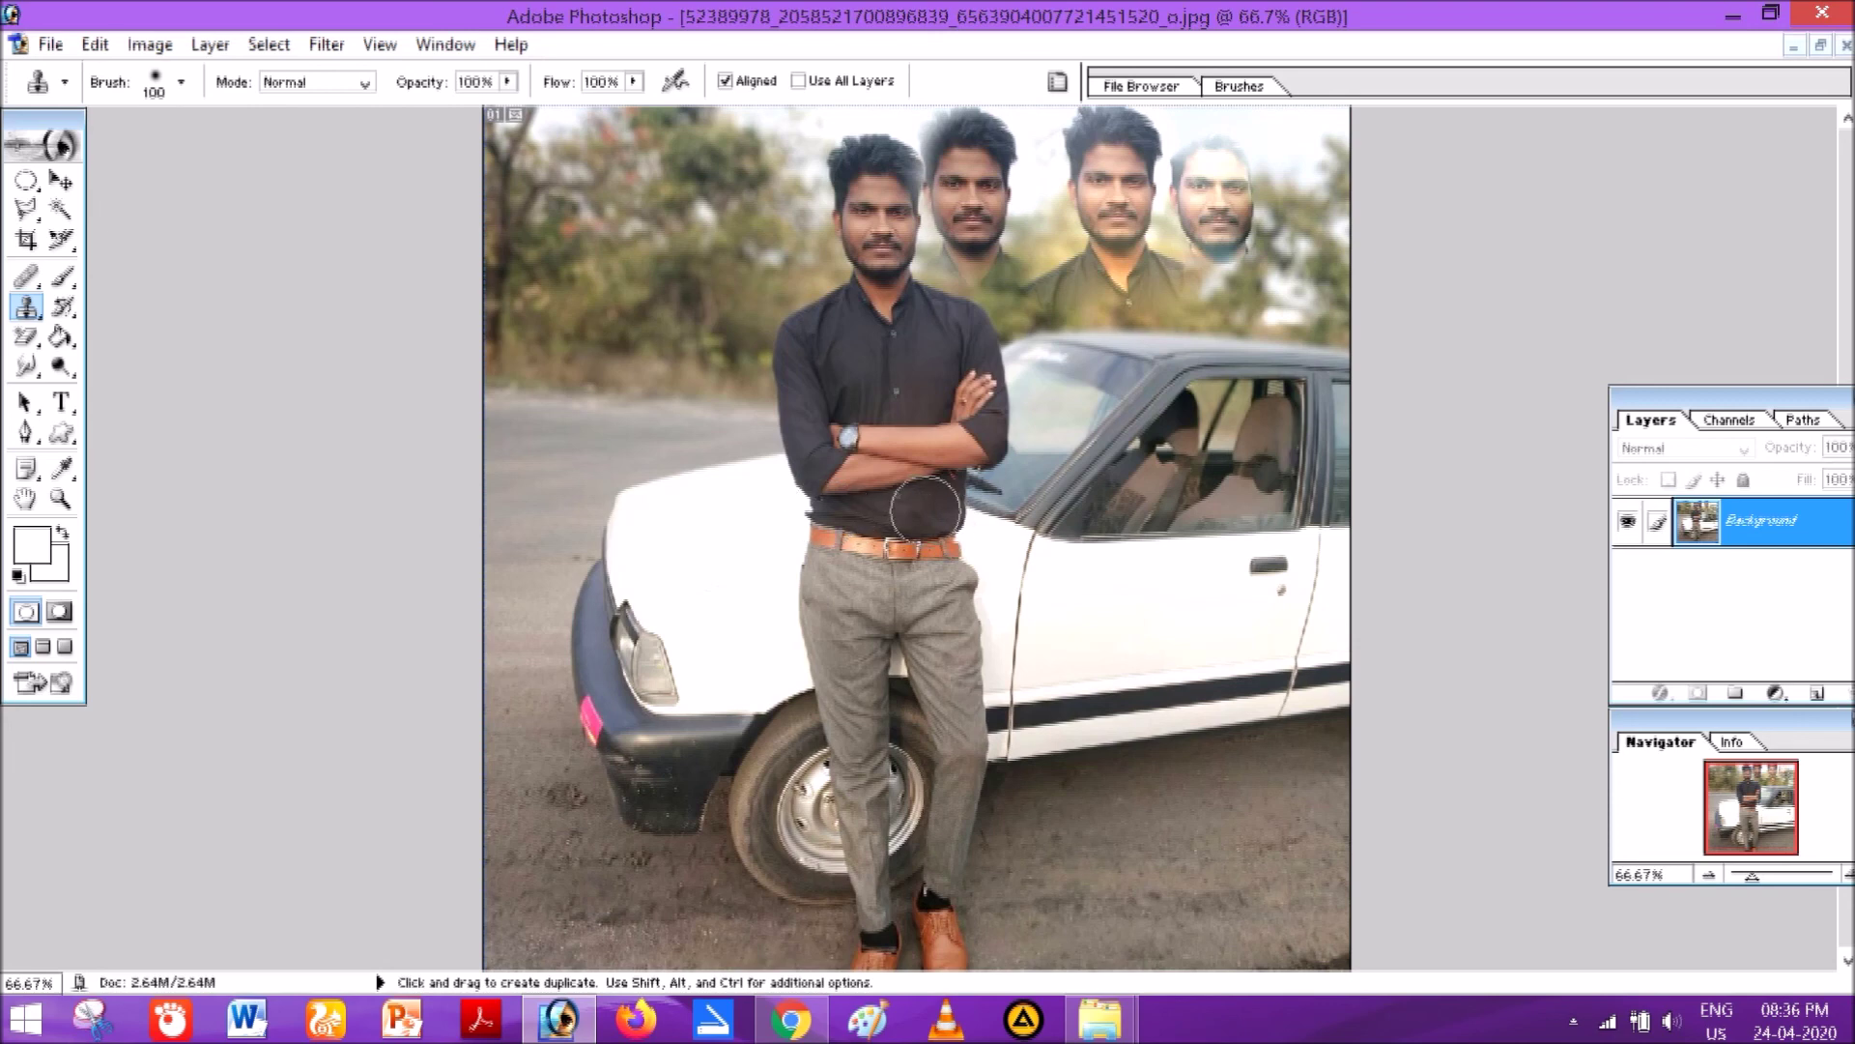
key("shift")
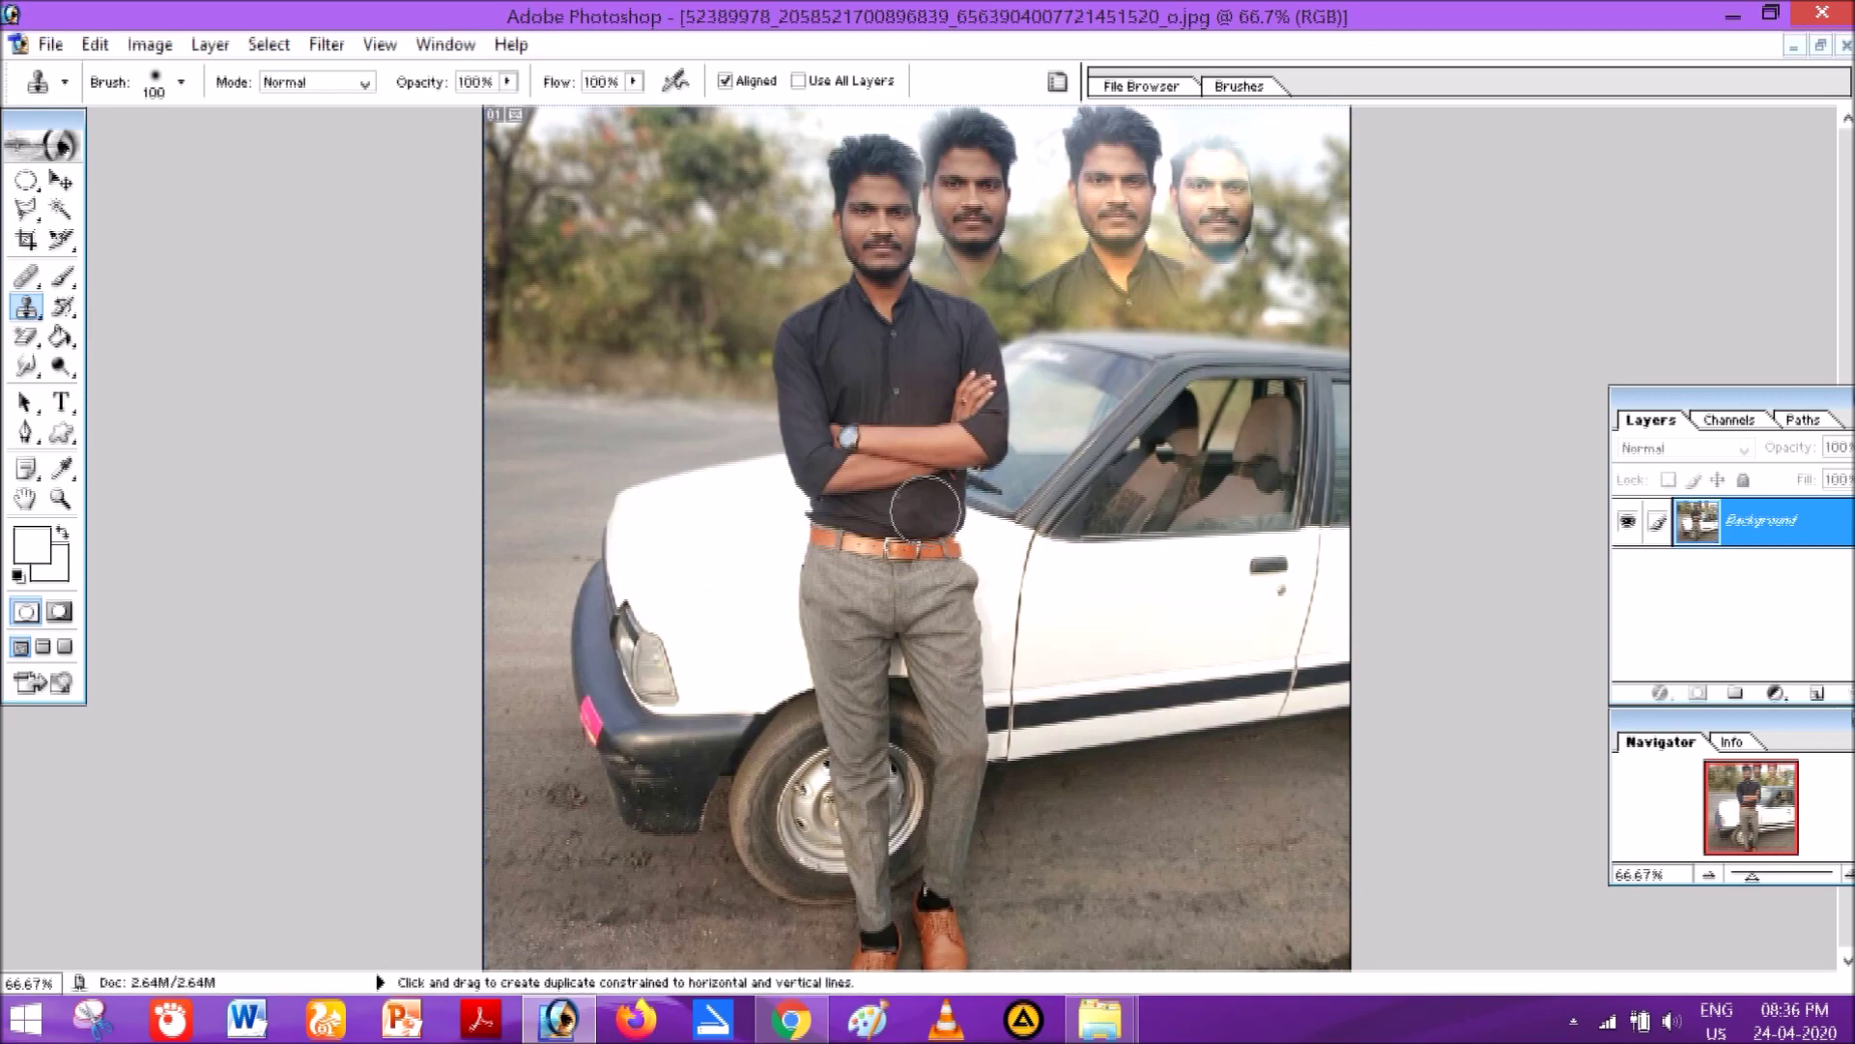